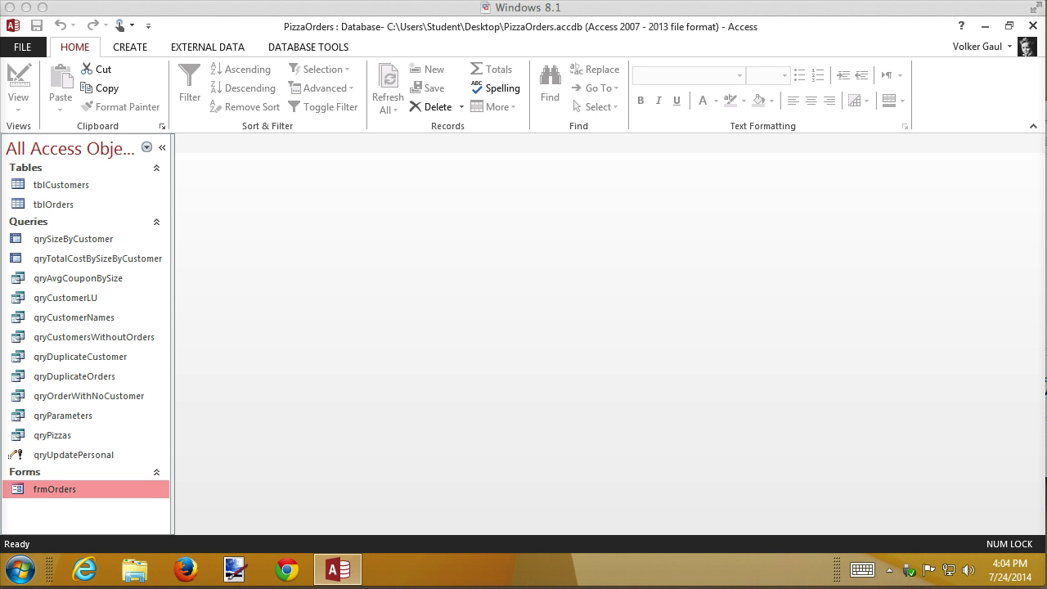
# - Open tblOrders to review an order's customer name choices, then close the table
pyautogui.click(48, 209)
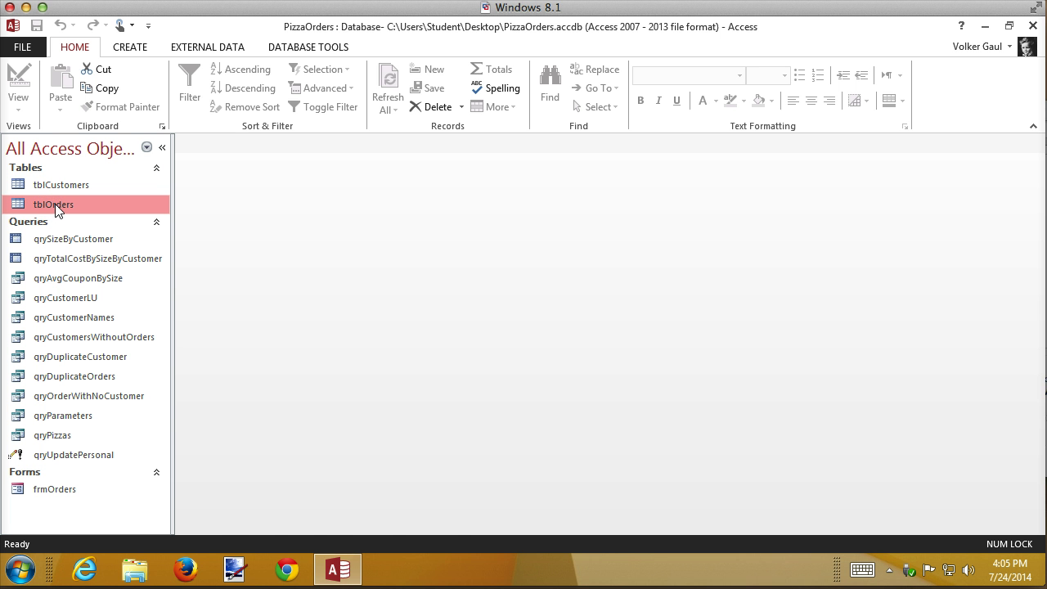
pyautogui.doubleClick(55, 203)
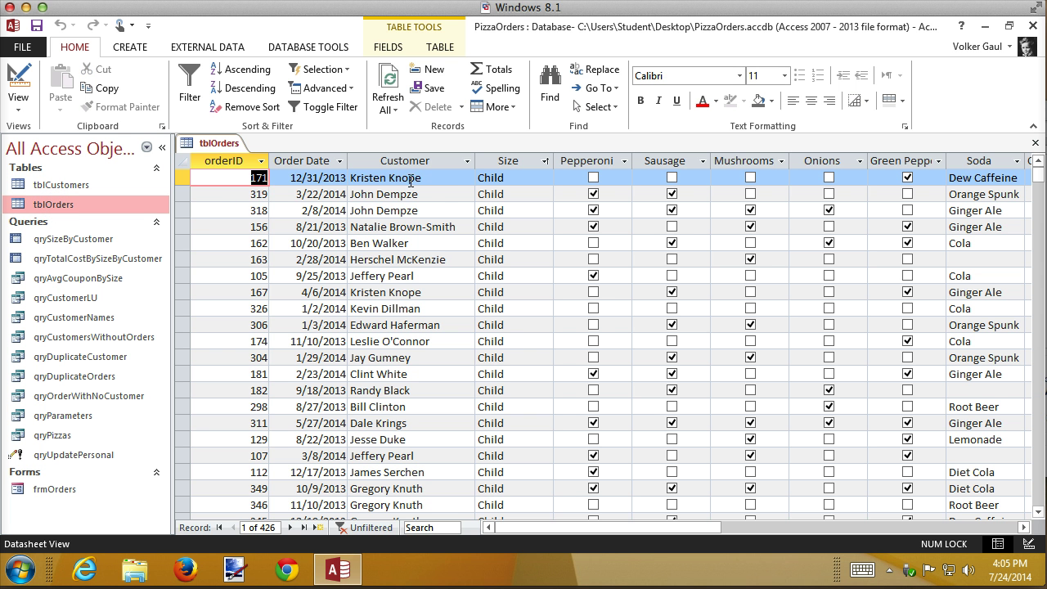
pyautogui.click(467, 177)
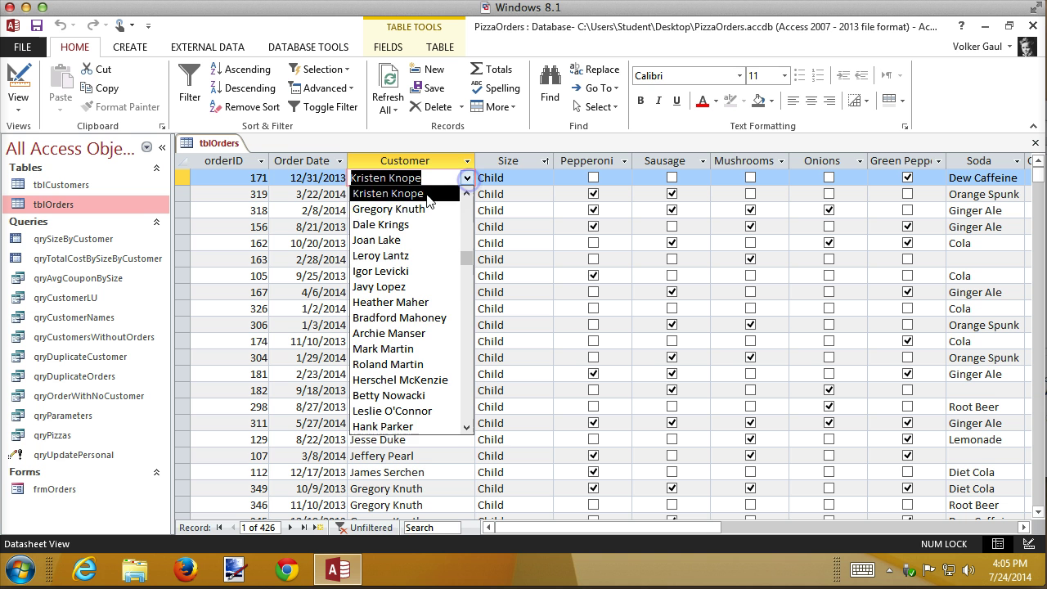
pyautogui.click(406, 456)
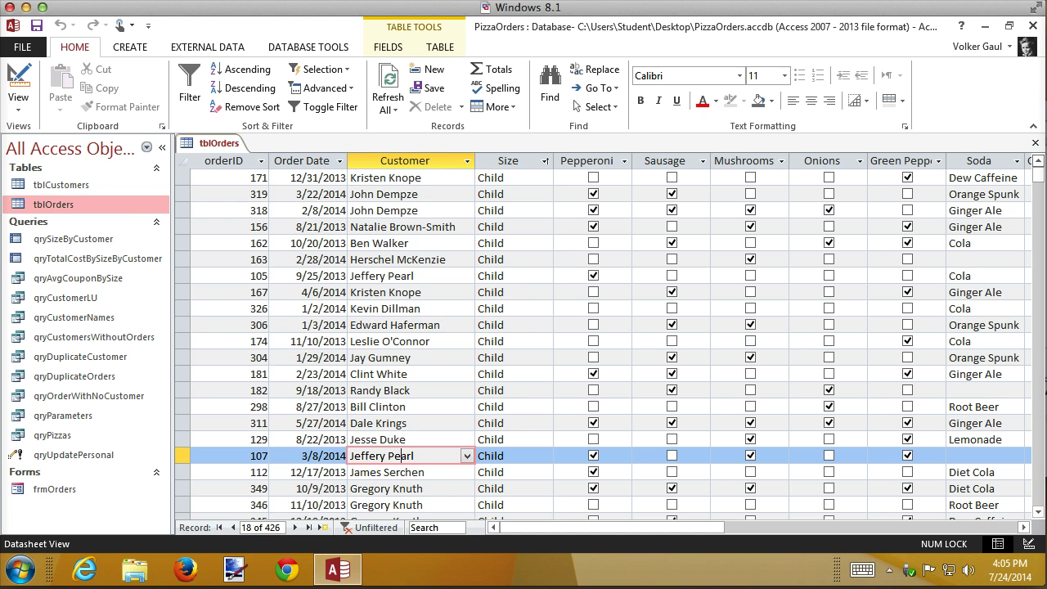
pyautogui.click(1036, 142)
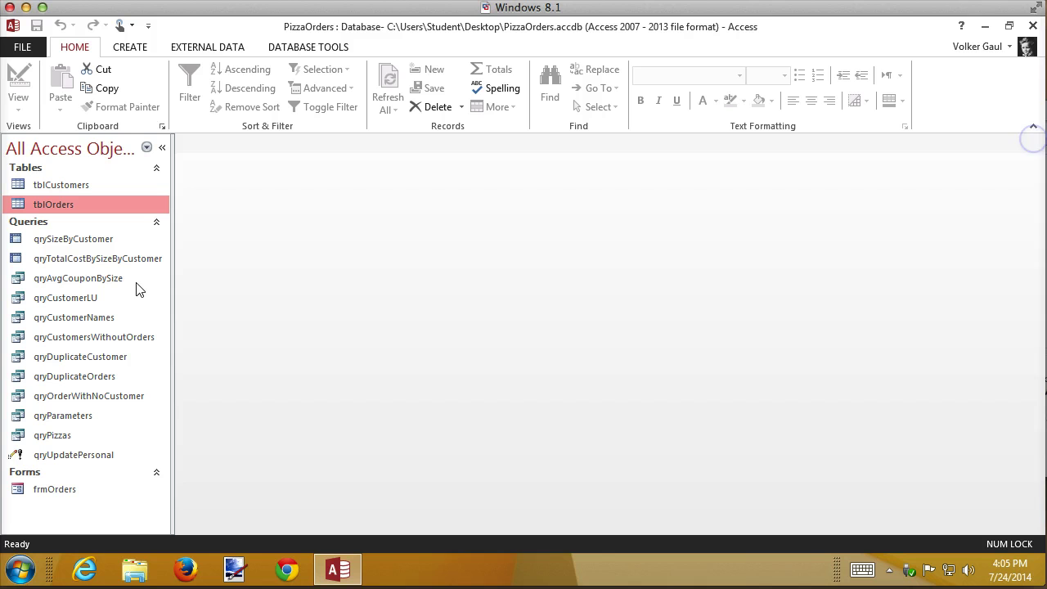
# - Open frmOrders and check the choices in its Customer combo box
pyautogui.doubleClick(57, 493)
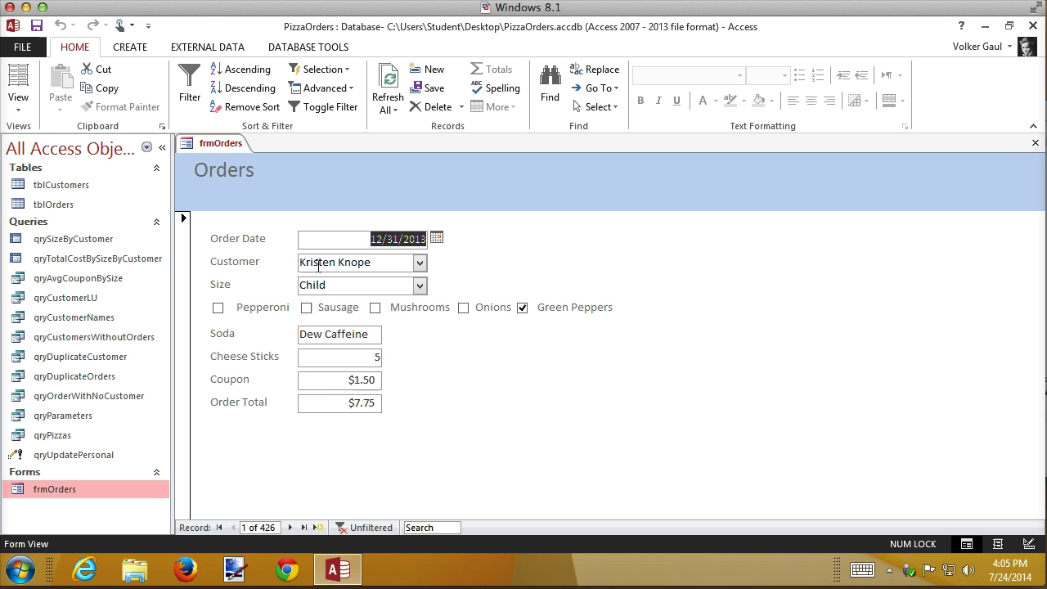
pyautogui.click(419, 264)
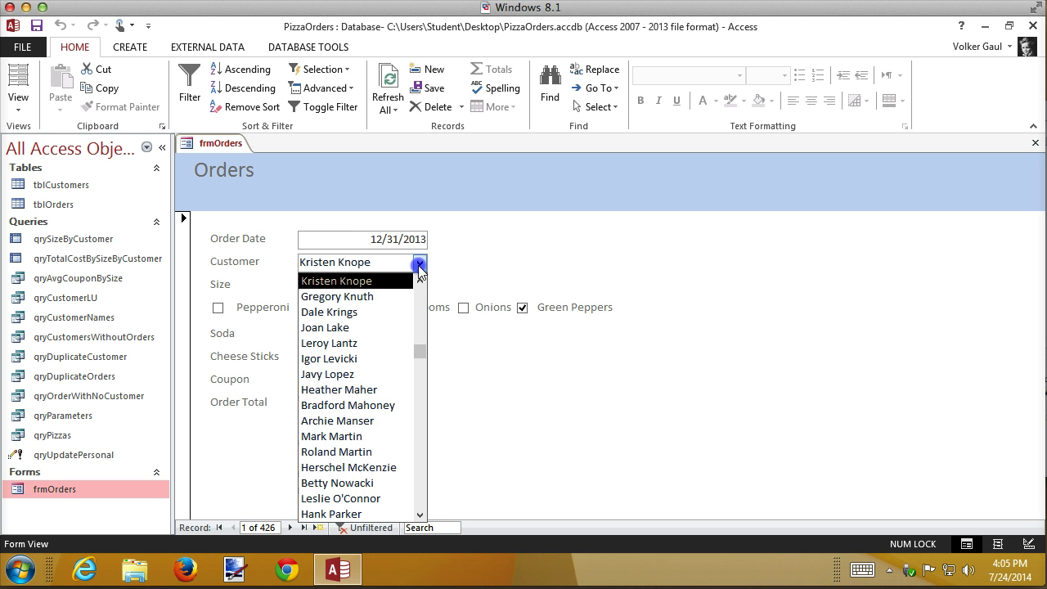
pyautogui.click(536, 266)
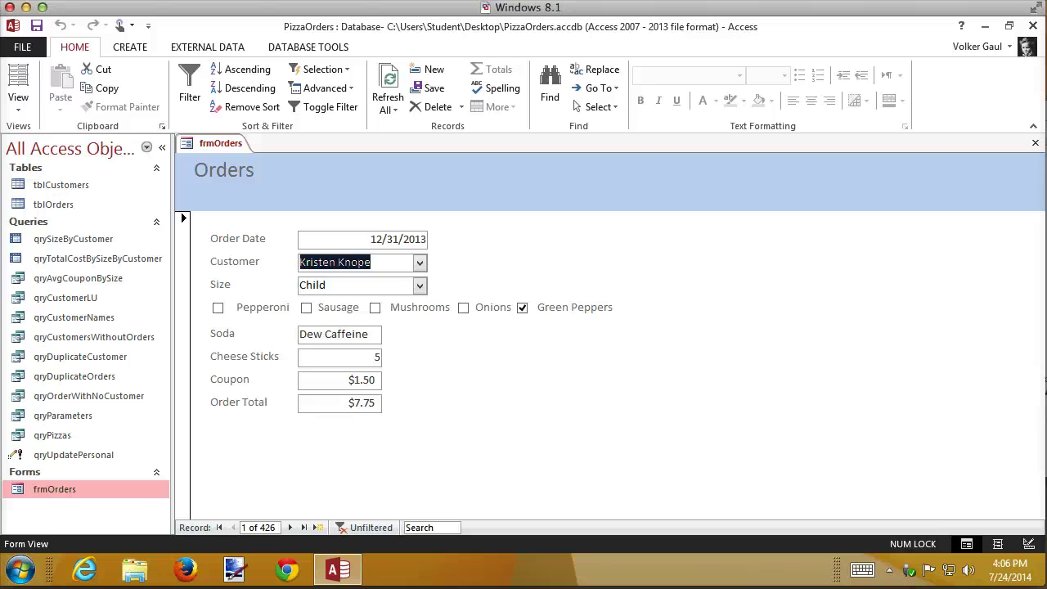
pyautogui.click(493, 263)
# - Switch frmOrders to Layout View and delete the Customer label and combo box
pyautogui.click(997, 544)
pyautogui.click(794, 89)
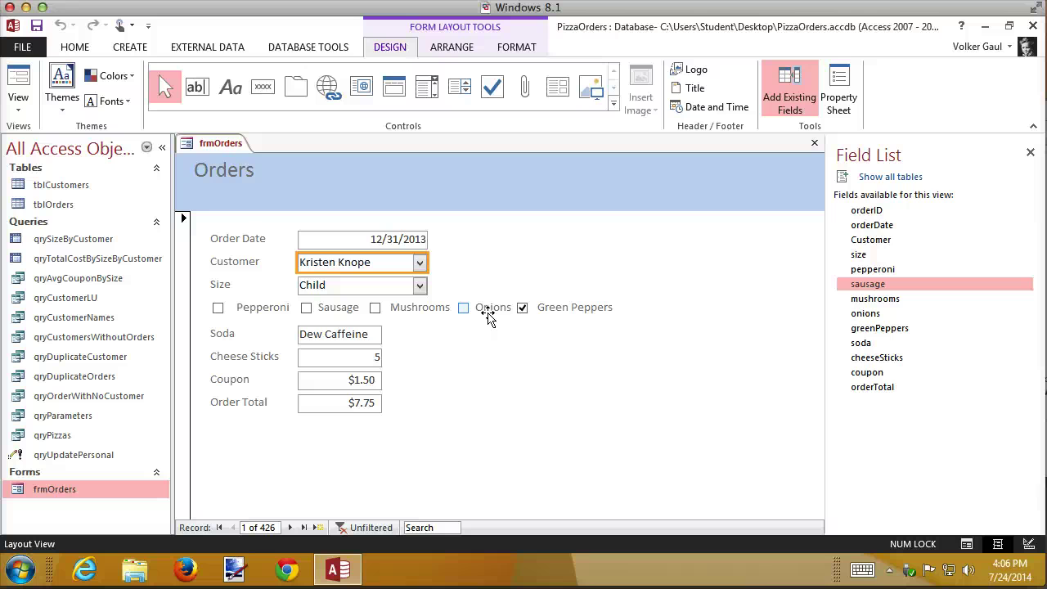
pyautogui.click(1031, 152)
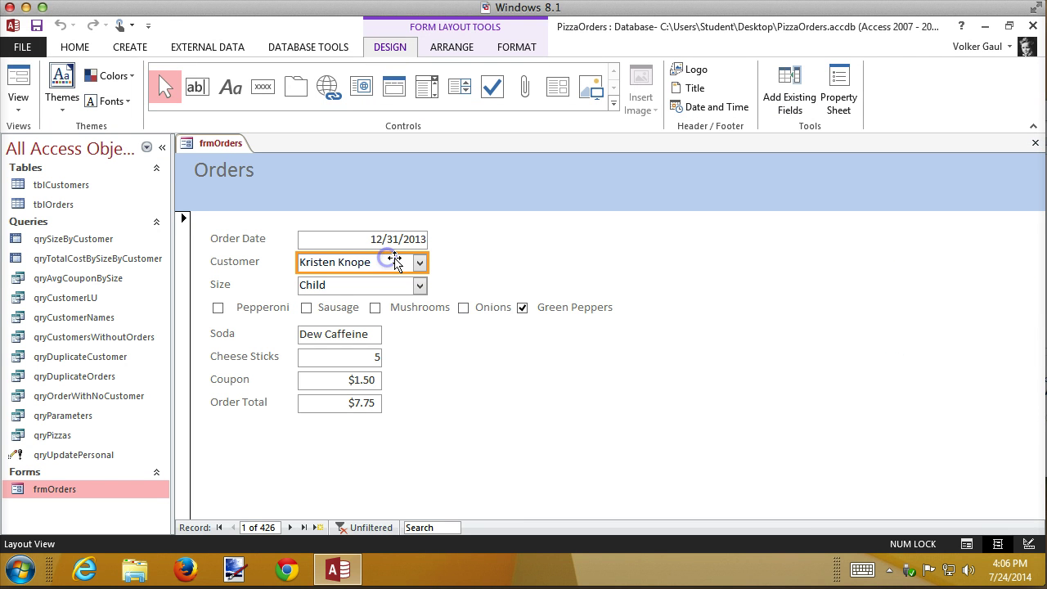
pyautogui.press('Delete')
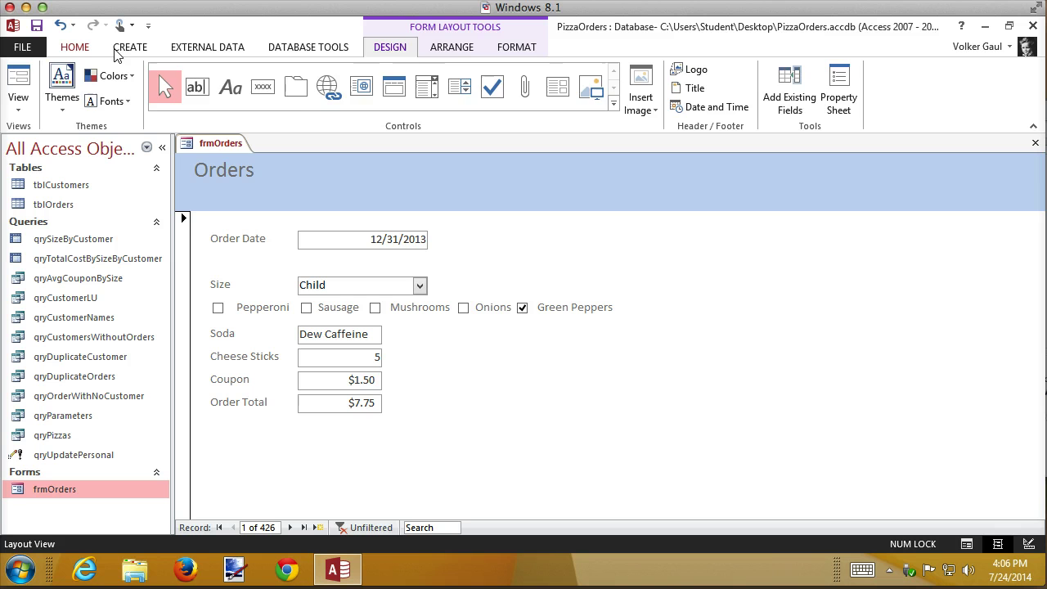
# - Create a new design-view query on tblCustomers containing the customerID field
pyautogui.click(129, 48)
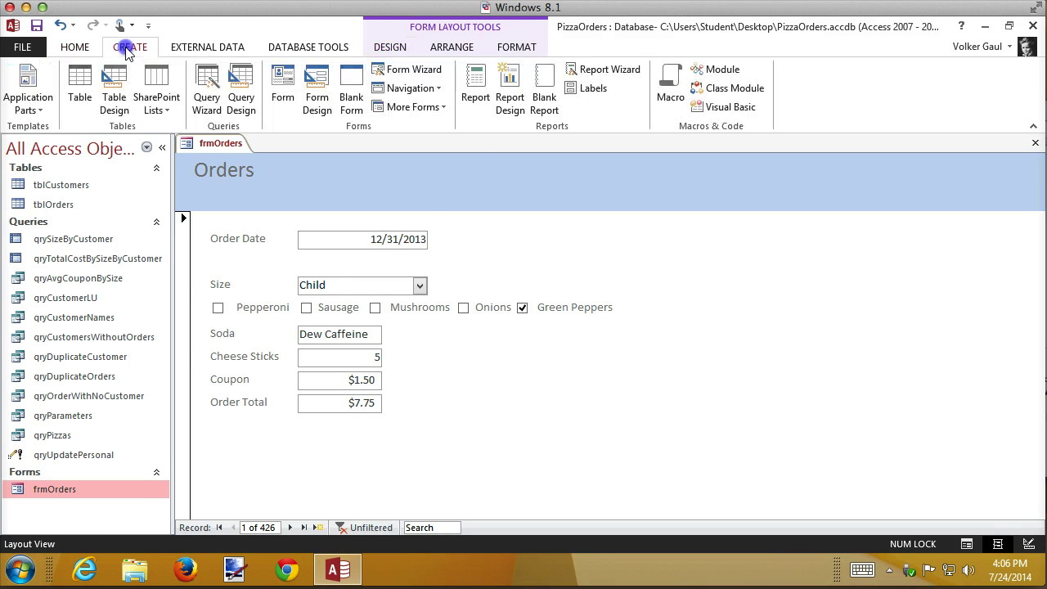
pyautogui.click(254, 75)
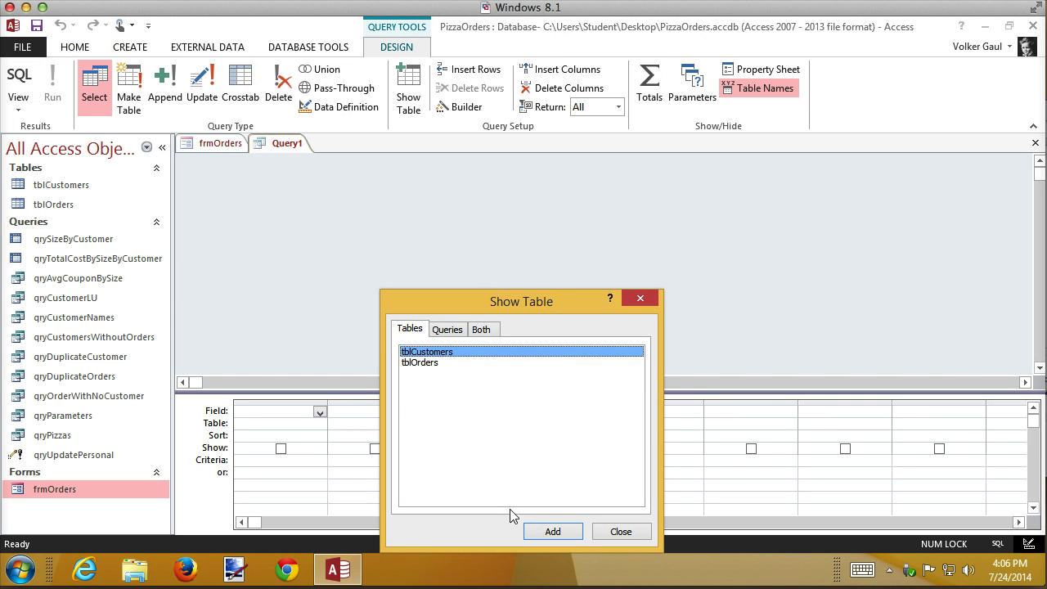
pyautogui.click(553, 532)
pyautogui.click(607, 533)
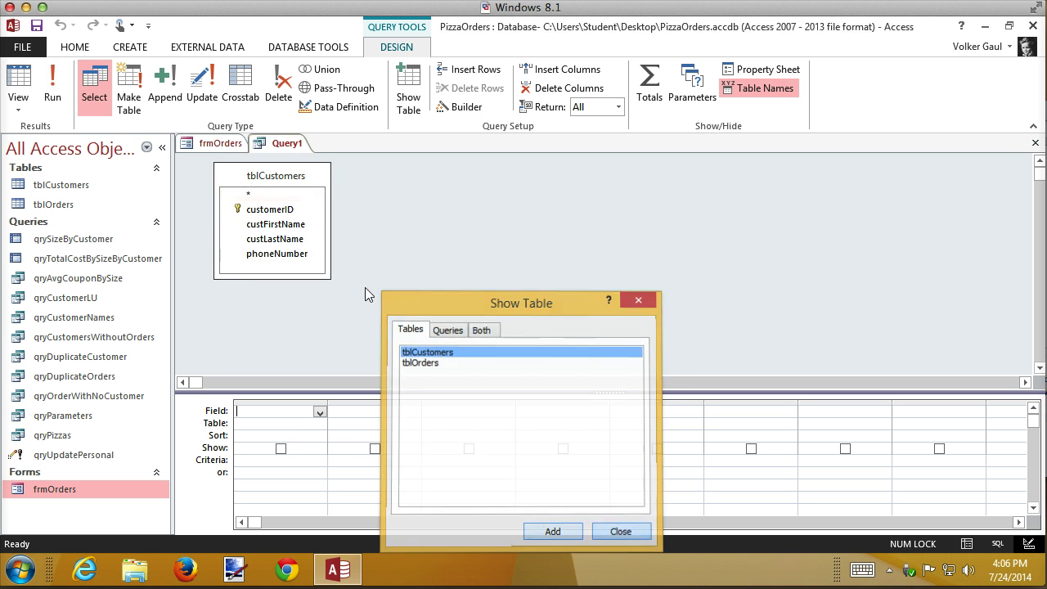
pyautogui.doubleClick(278, 210)
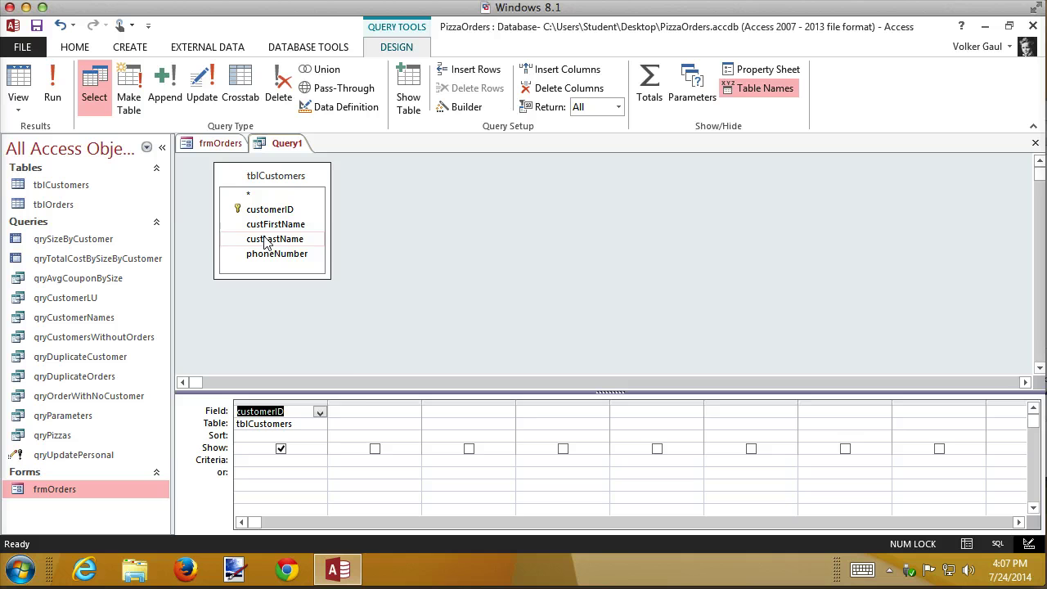
# - Add a Customer column of custLastName & " " & custFirstName, sorted ascending
pyautogui.click(356, 411)
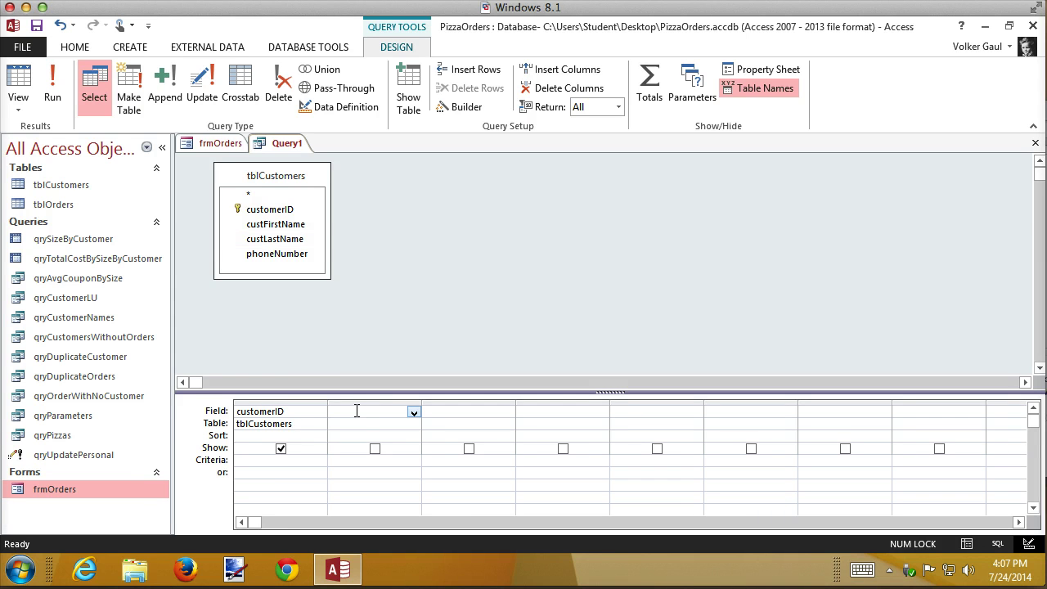
pyautogui.write('CustomerI')
pyautogui.press('BackSpace')
pyautogui.press('BackSpace')
pyautogui.write(':')
pyautogui.write(' cust')
pyautogui.write('Lastn')
pyautogui.write('ame &')
pyautogui.write(' " " &')
pyautogui.write(' custFirst')
pyautogui.write('Nasme')
pyautogui.press('BackSpace')
pyautogui.press('BackSpace')
pyautogui.press('BackSpace')
pyautogui.write('me')
pyautogui.click(409, 435)
pyautogui.click(411, 440)
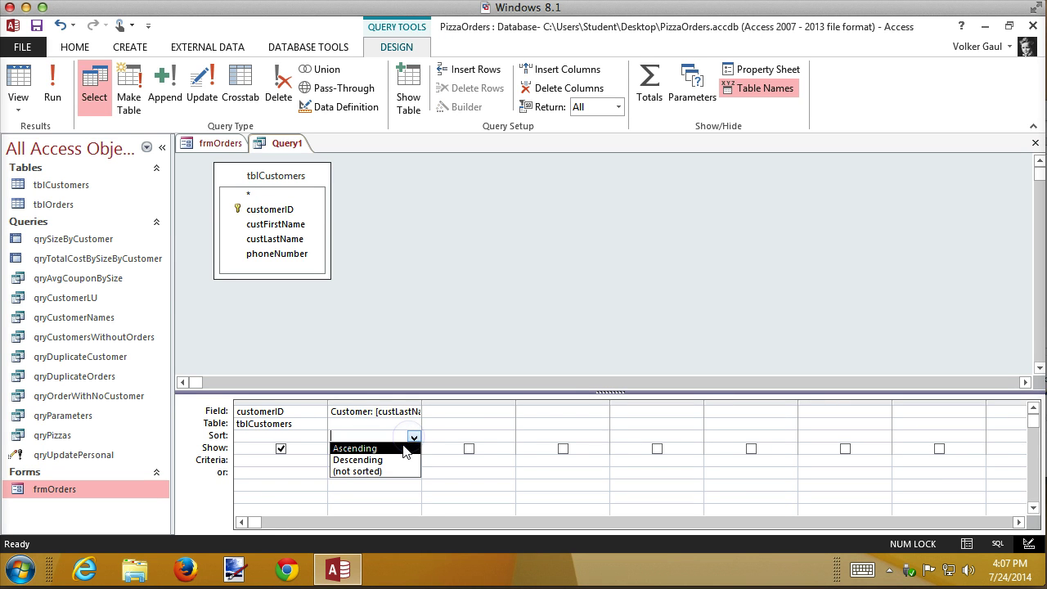
pyautogui.click(410, 448)
# - Run the query and auto-fit the Customer results column to the longest name
pyautogui.click(51, 78)
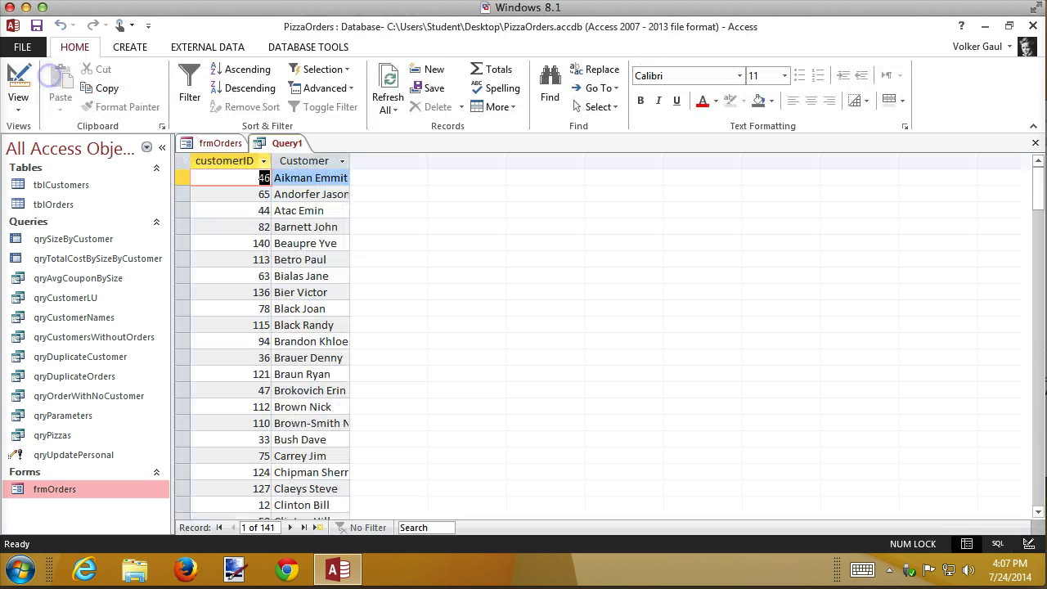
pyautogui.click(347, 162)
pyautogui.click(342, 160)
pyautogui.click(351, 159)
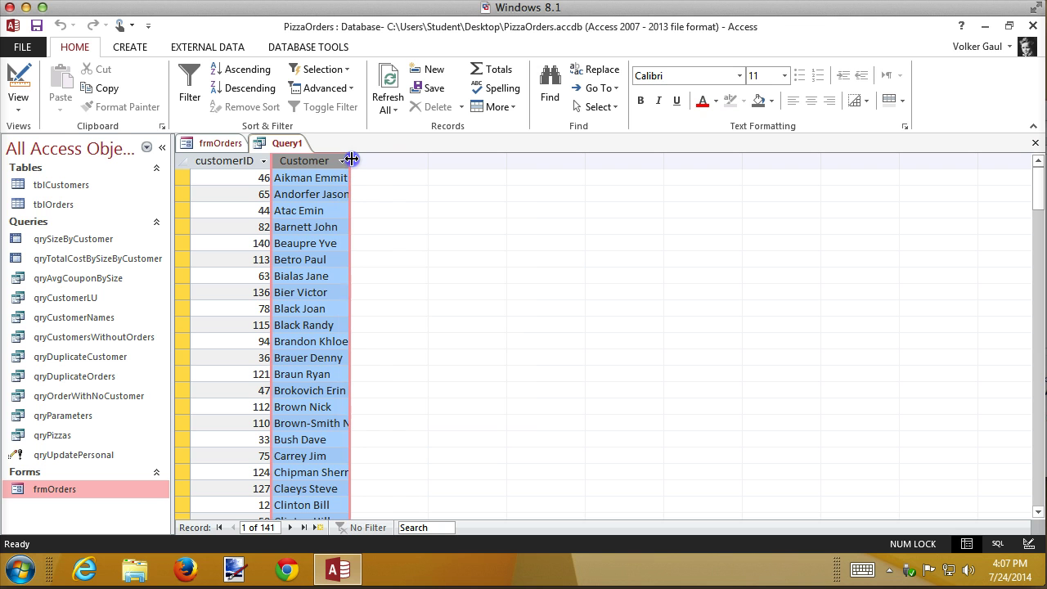
pyautogui.doubleClick(350, 159)
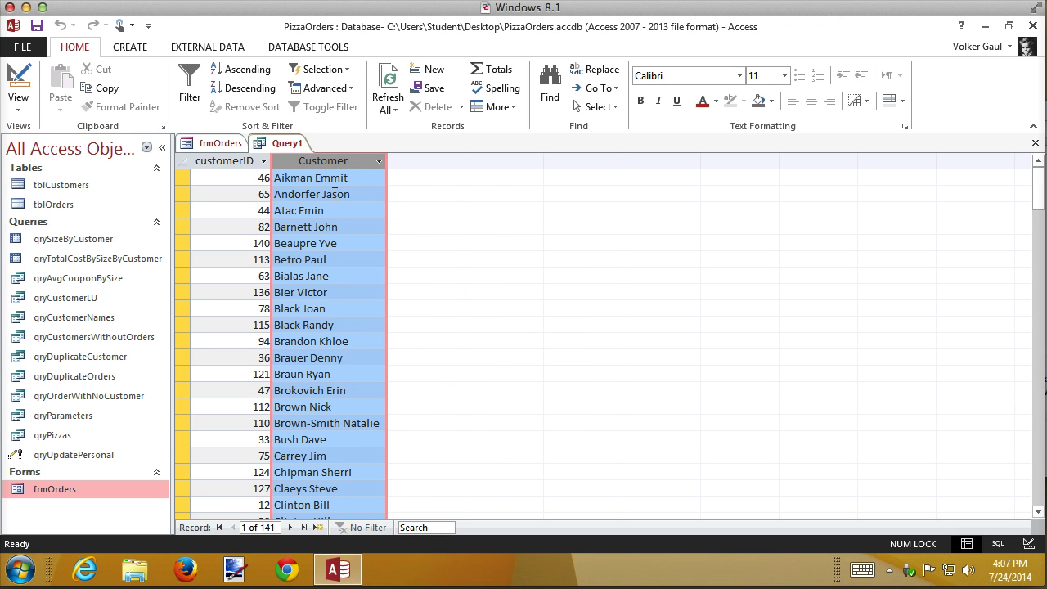
# - Back in Design View, insert a comma between the quotes in the Customer expression
pyautogui.click(27, 78)
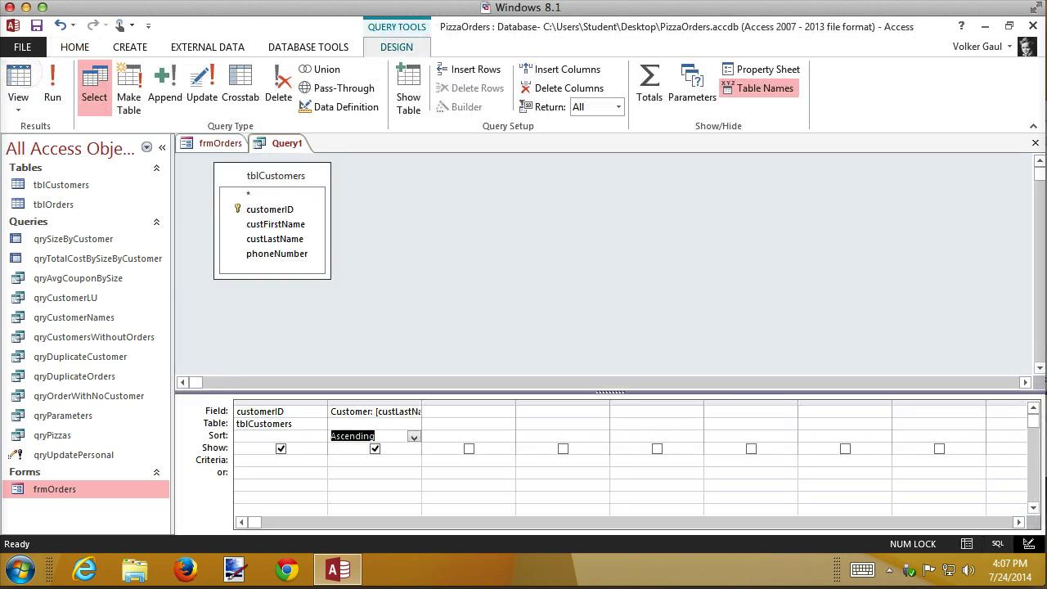
pyautogui.click(396, 410)
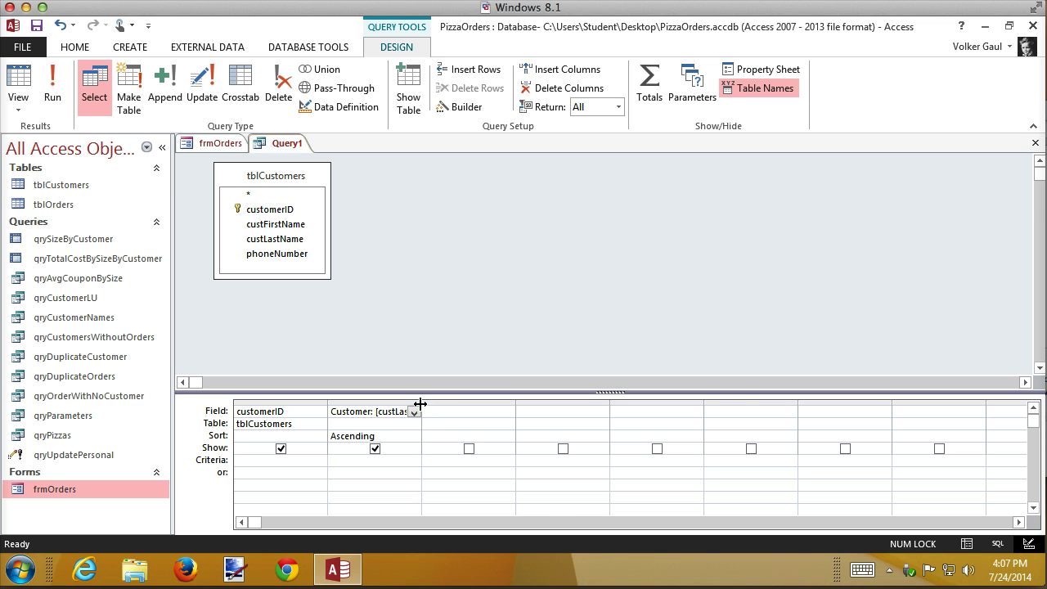
pyautogui.doubleClick(420, 403)
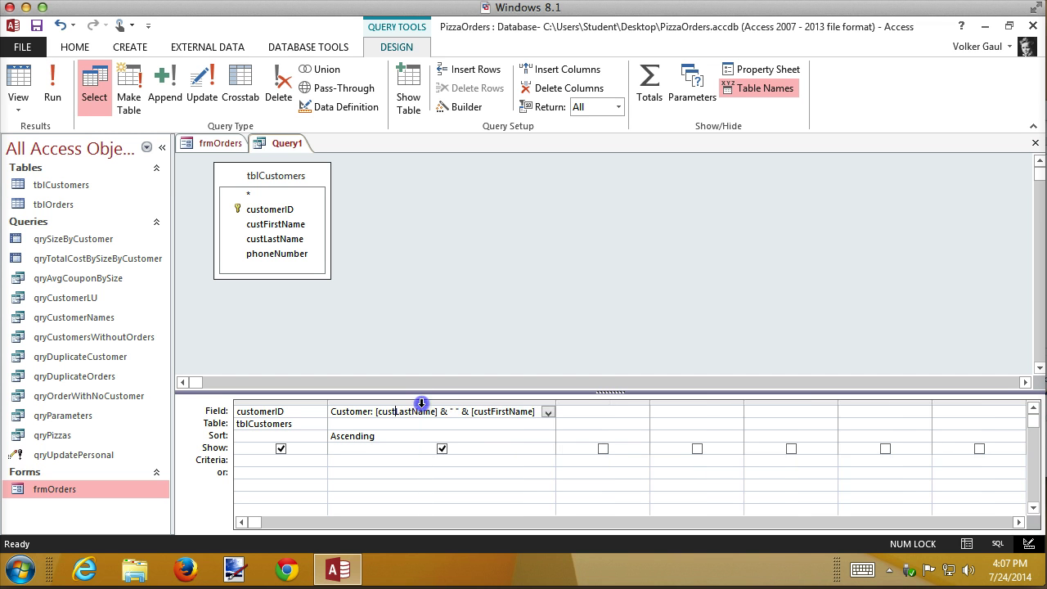
pyautogui.click(456, 411)
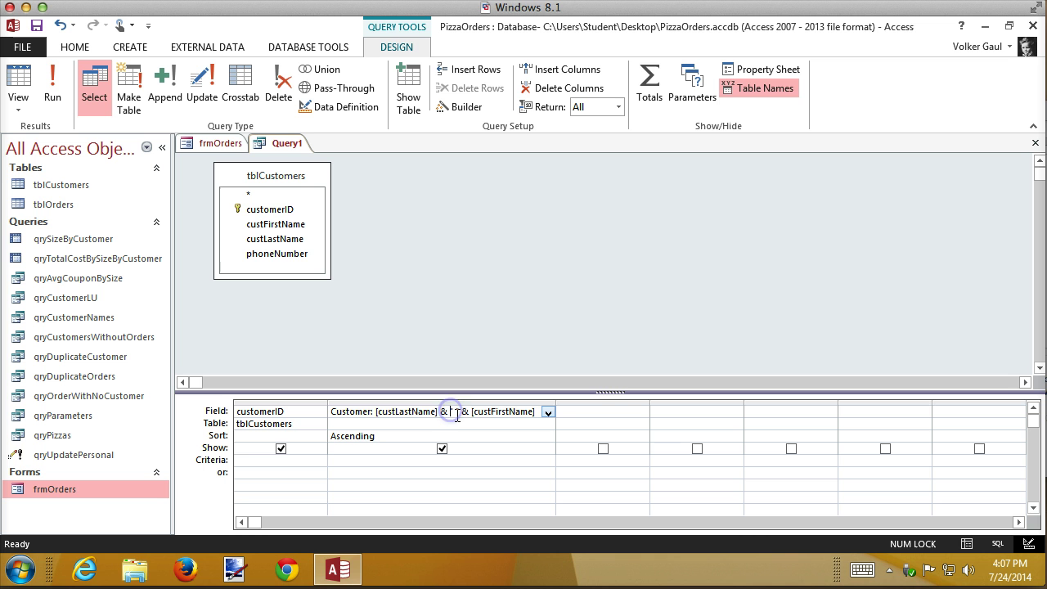
pyautogui.write(',')
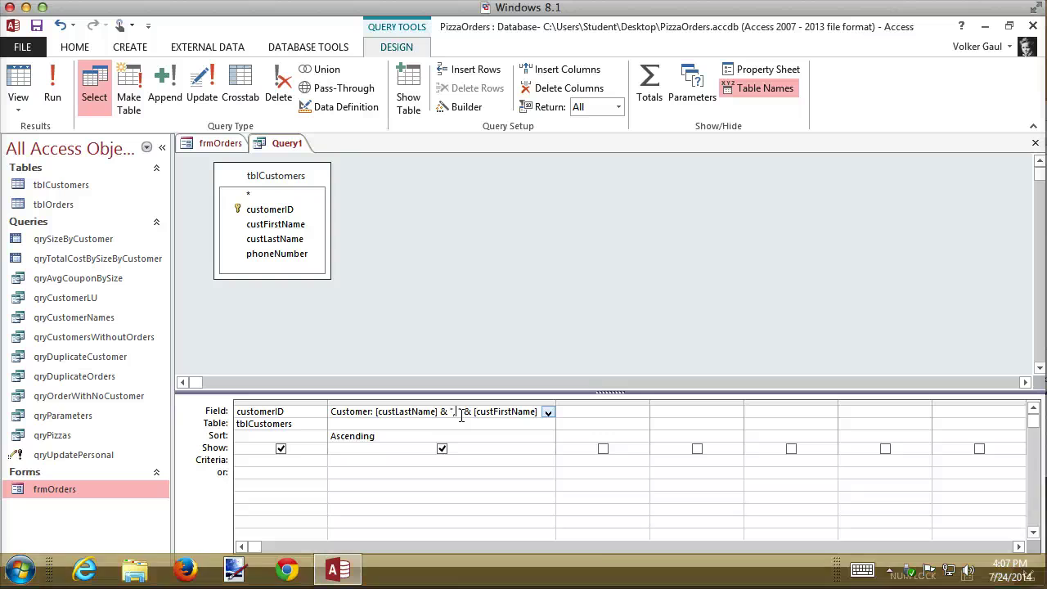
# - Enlarge the query design grid, then run the query to list names as Last, First
pyautogui.press('super+plus')
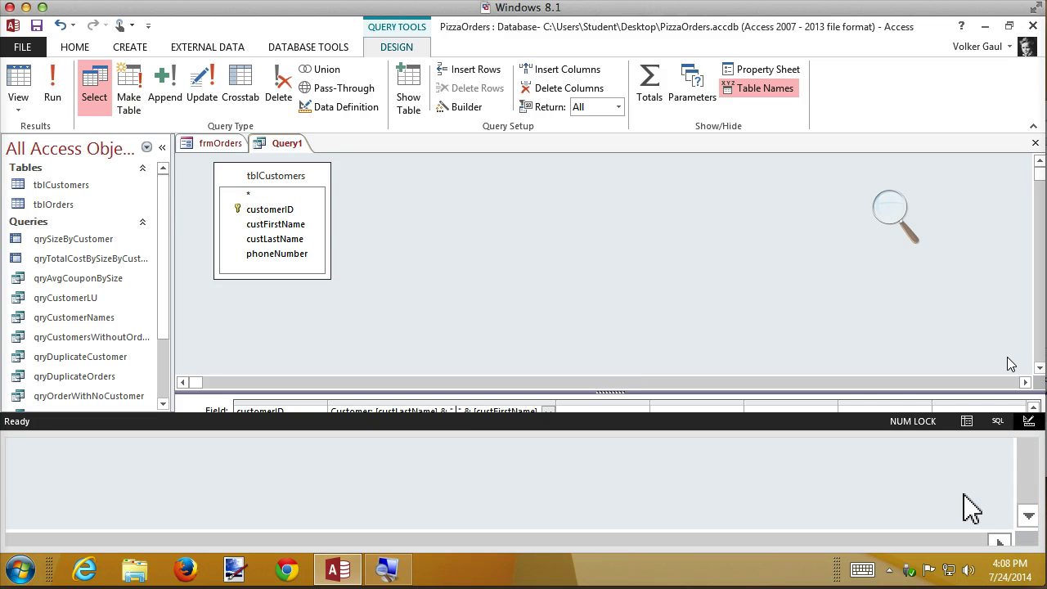
pyautogui.click(1040, 368)
pyautogui.click(1040, 369)
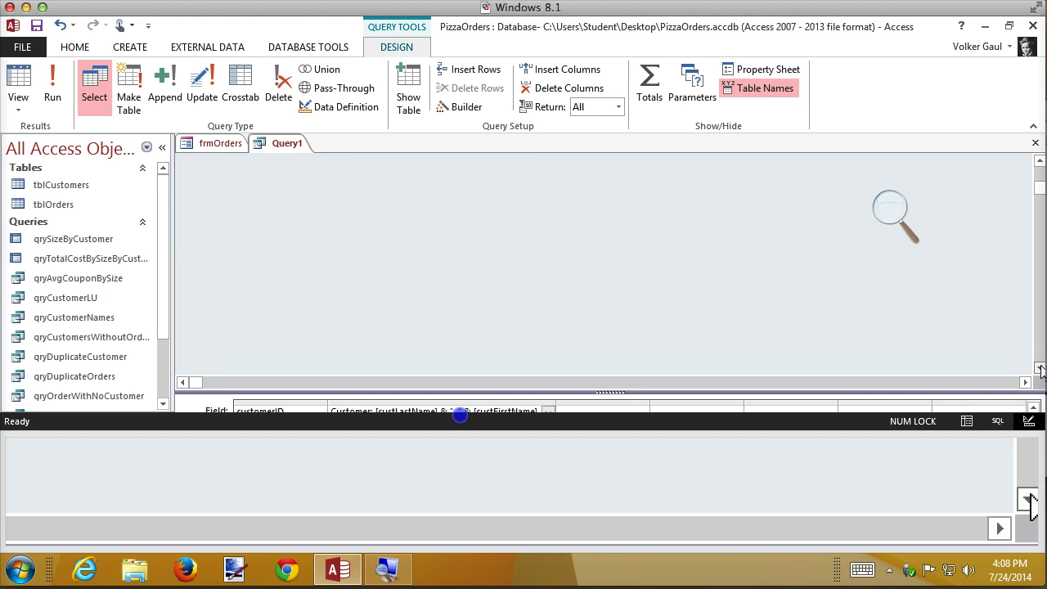
pyautogui.click(1040, 369)
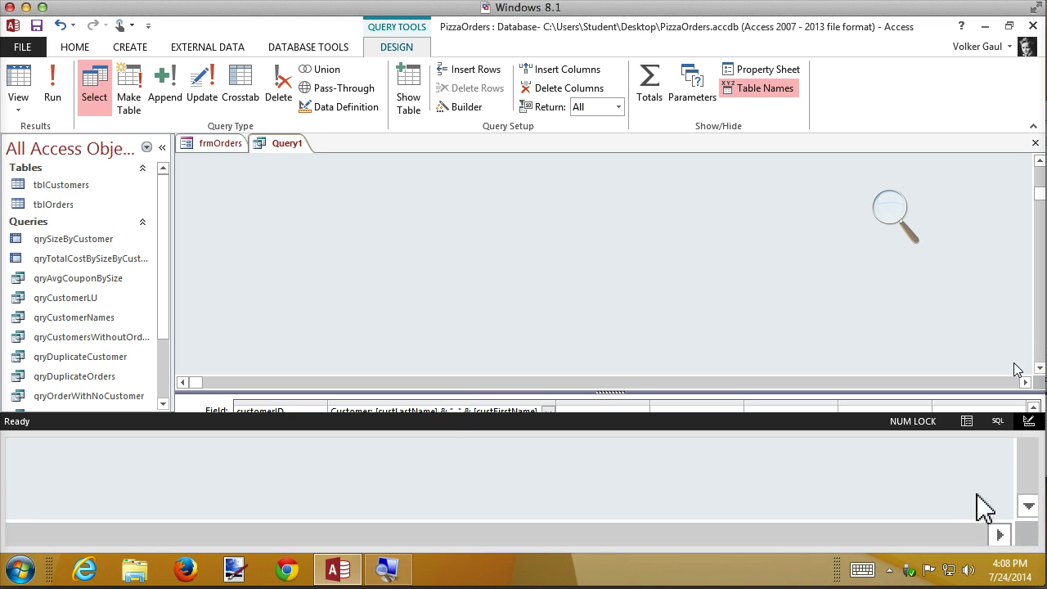
pyautogui.click(1008, 382)
pyautogui.click(1008, 382)
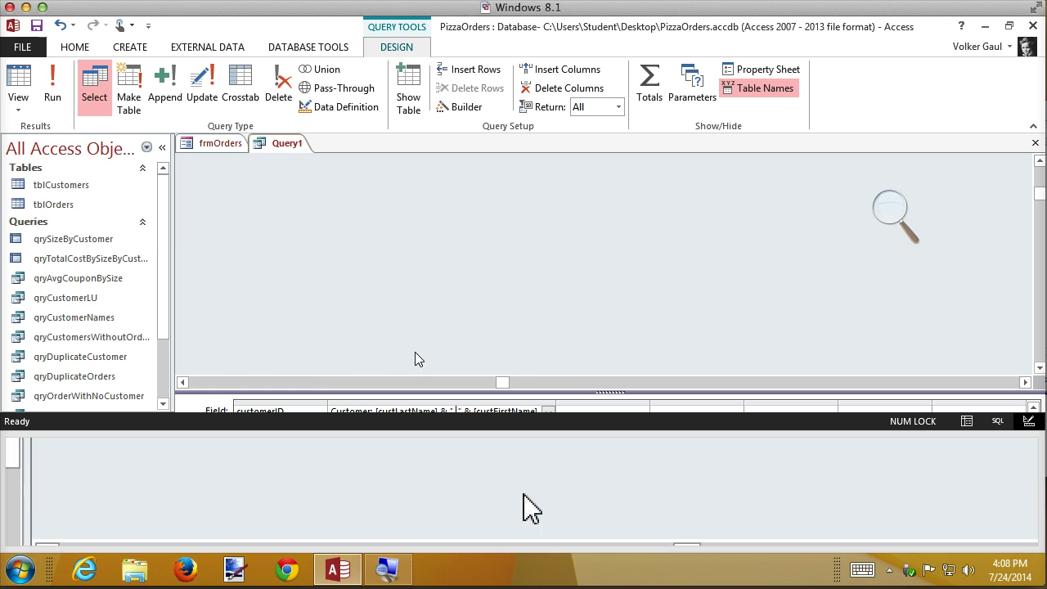
pyautogui.click(309, 382)
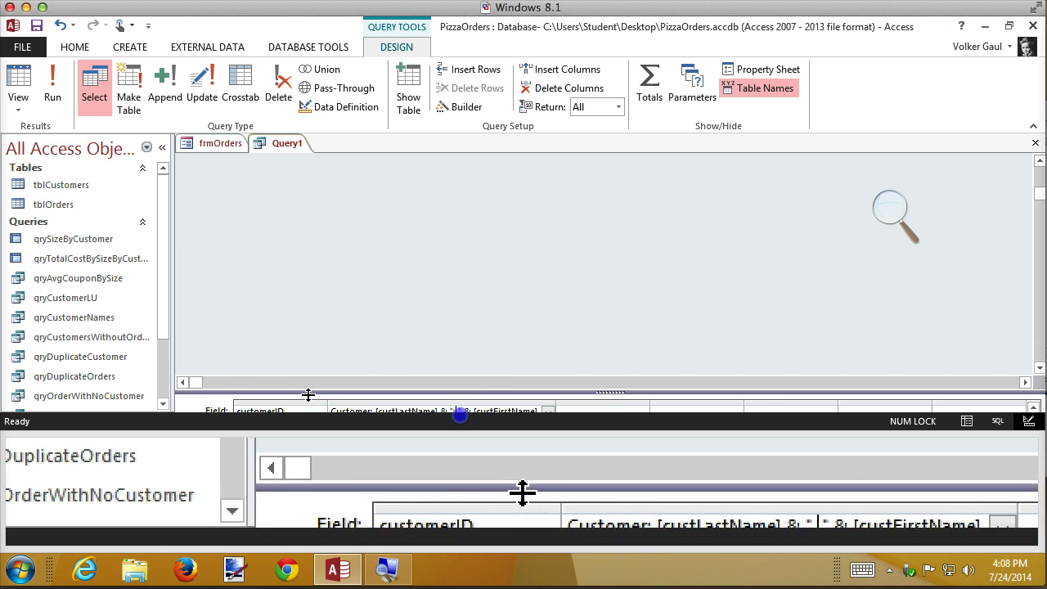
pyautogui.moveTo(308, 396); pyautogui.dragTo(323, 363)
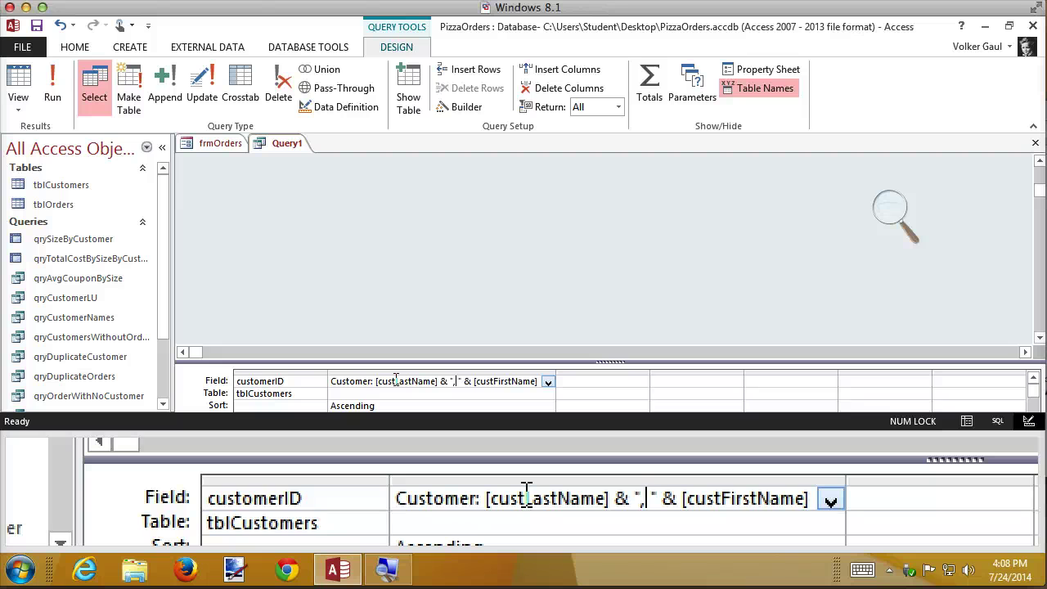
pyautogui.press('super+Escape')
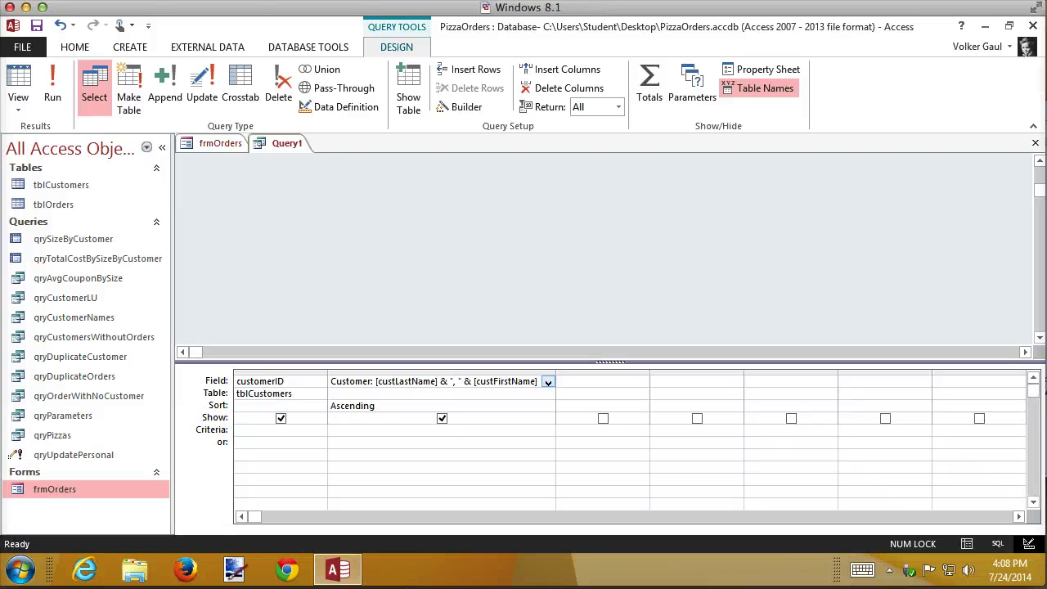
pyautogui.click(53, 86)
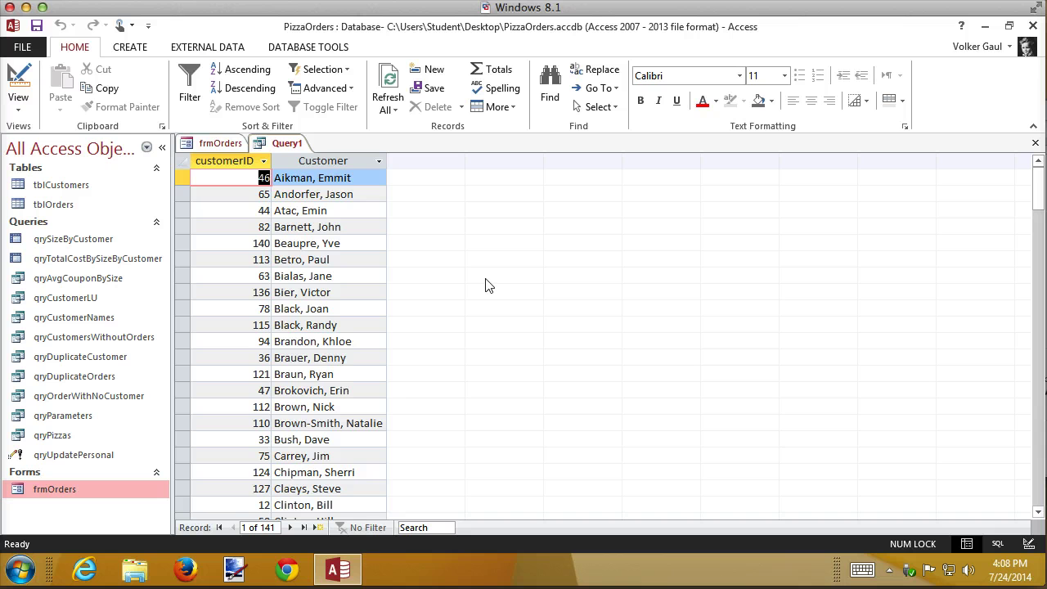
# - Save the query as qryLastFirstLU and close it
pyautogui.click(36, 25)
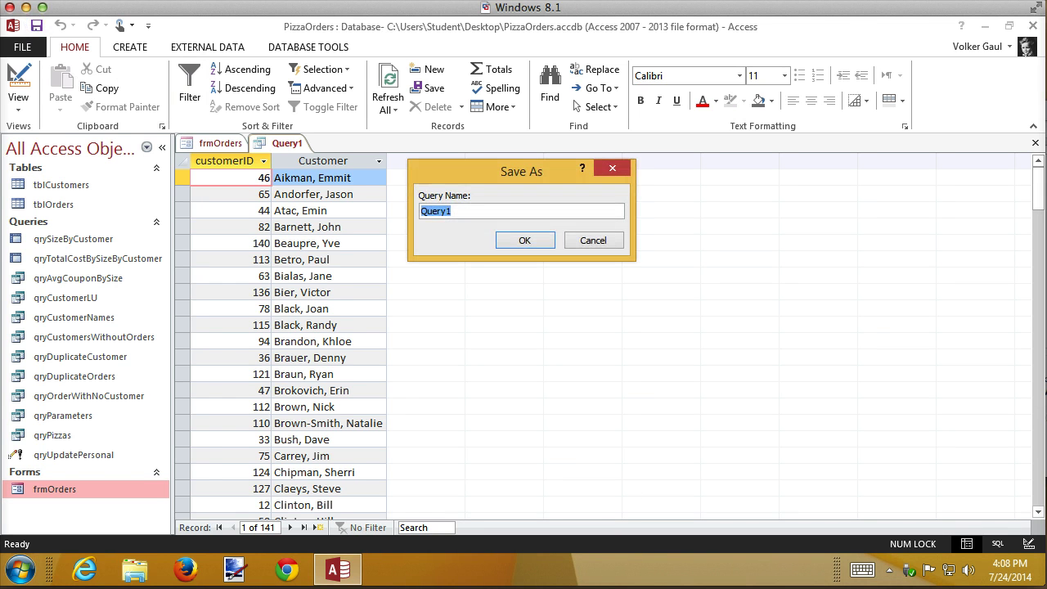
pyautogui.write('qryLastFirstLU')
pyautogui.press('Return')
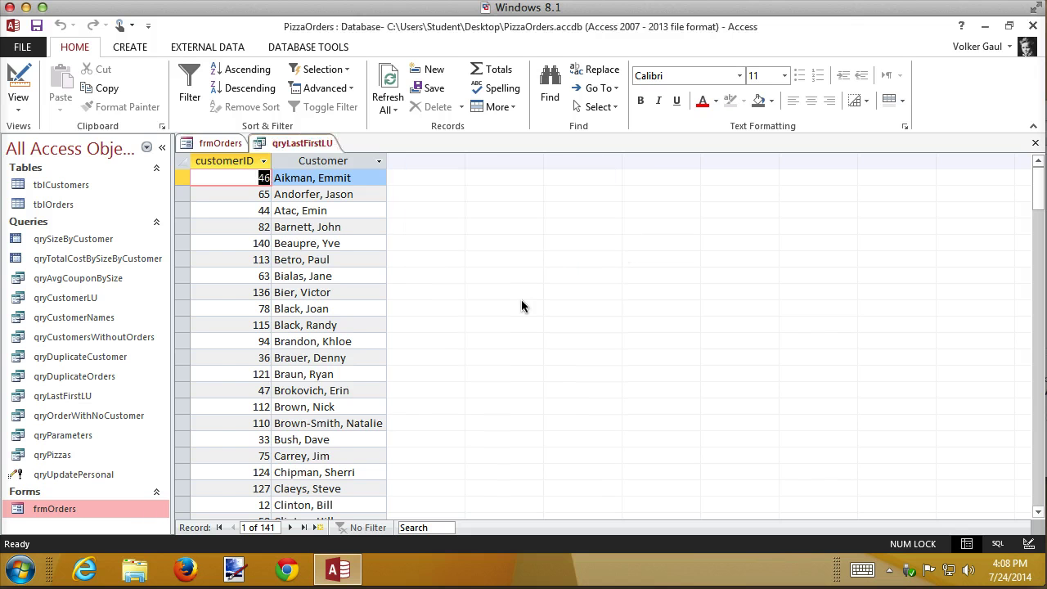
pyautogui.click(1035, 142)
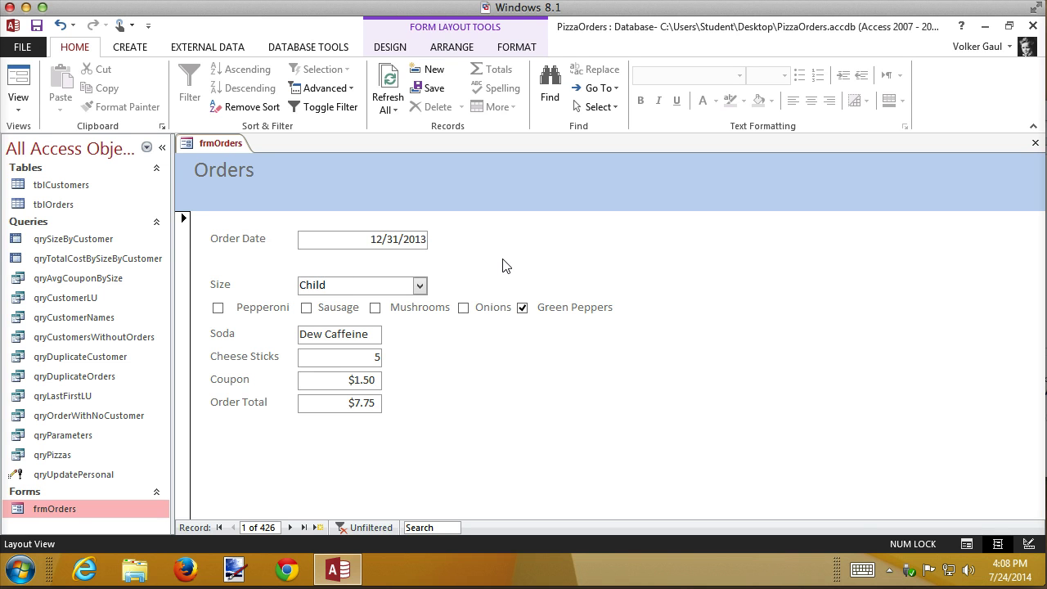
# - Insert a trial combo box, Combo25, below Order Date in Layout View
pyautogui.click(380, 47)
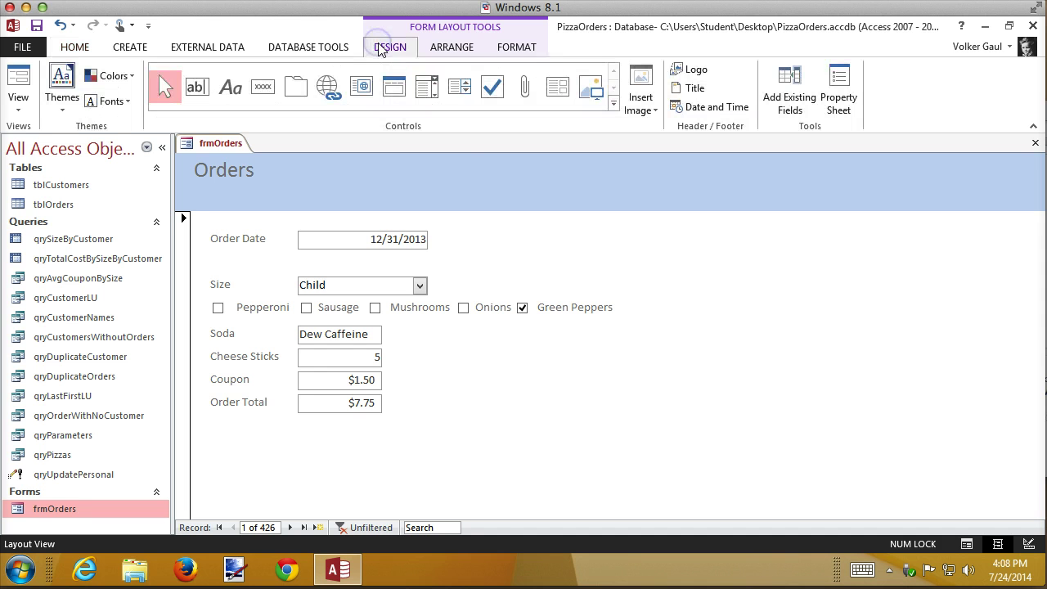
pyautogui.click(427, 88)
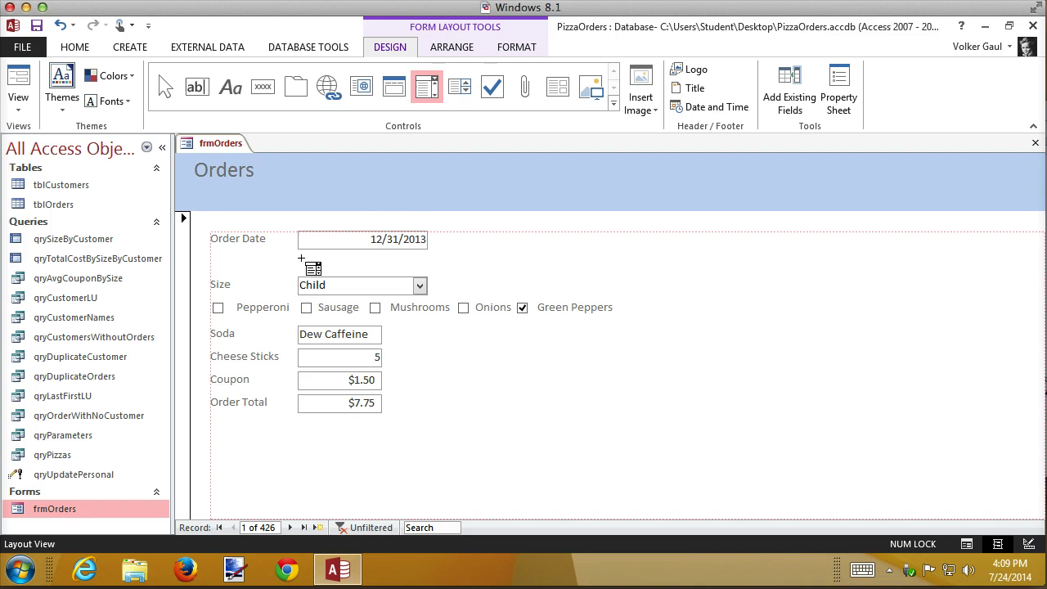
pyautogui.click(301, 259)
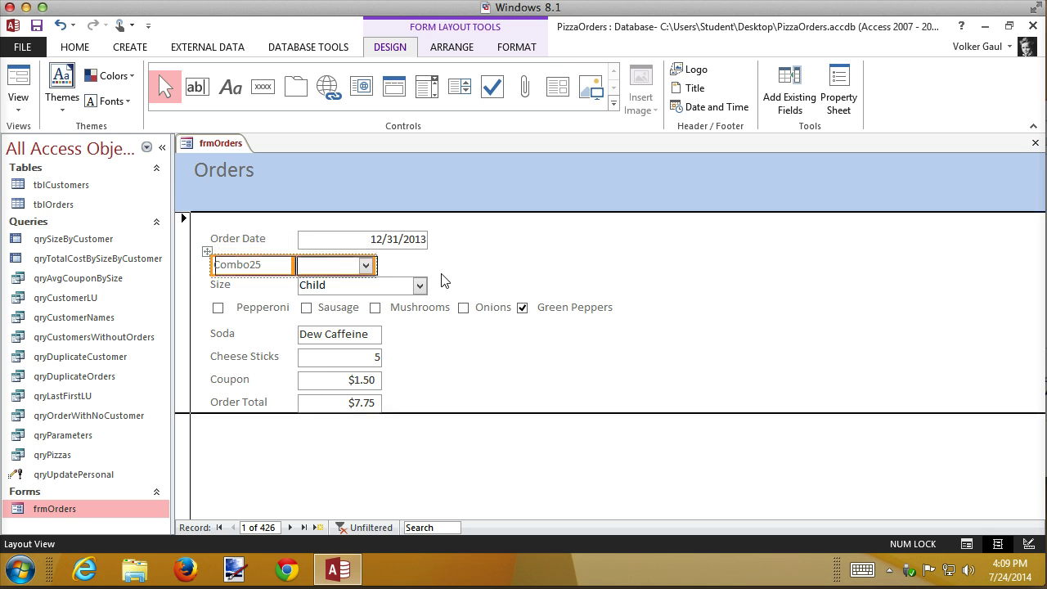
pyautogui.click(309, 268)
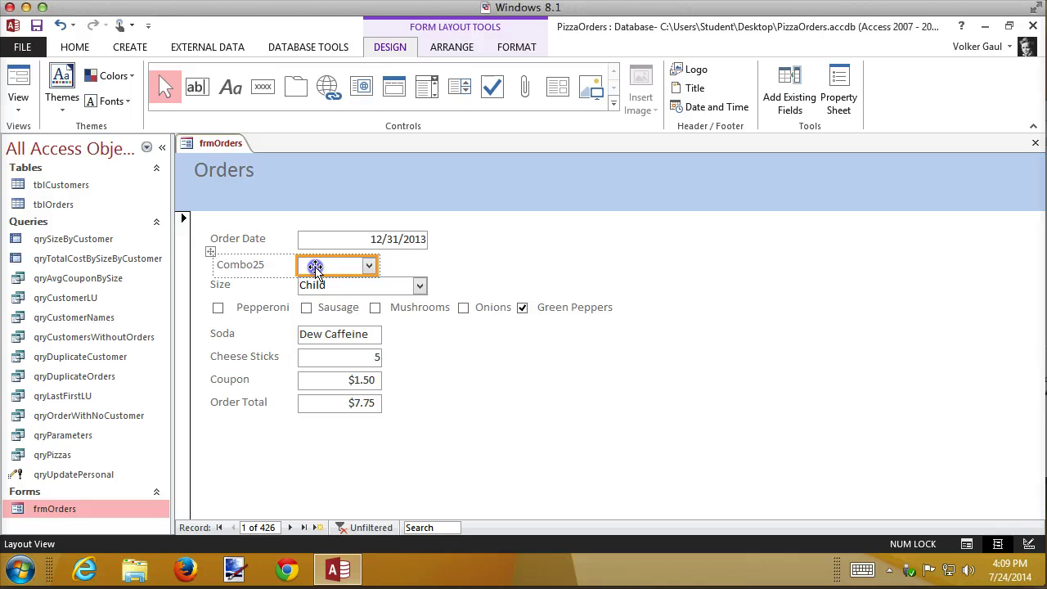
# - Remove Combo25 from the form layout, reposition it, then delete it with its label
pyautogui.click(239, 260)
pyautogui.hotkey('shift', 'Left')
pyautogui.hotkey('shift', 'Left')
pyautogui.hotkey('shift', 'Left')
pyautogui.hotkey('shift', 'Left')
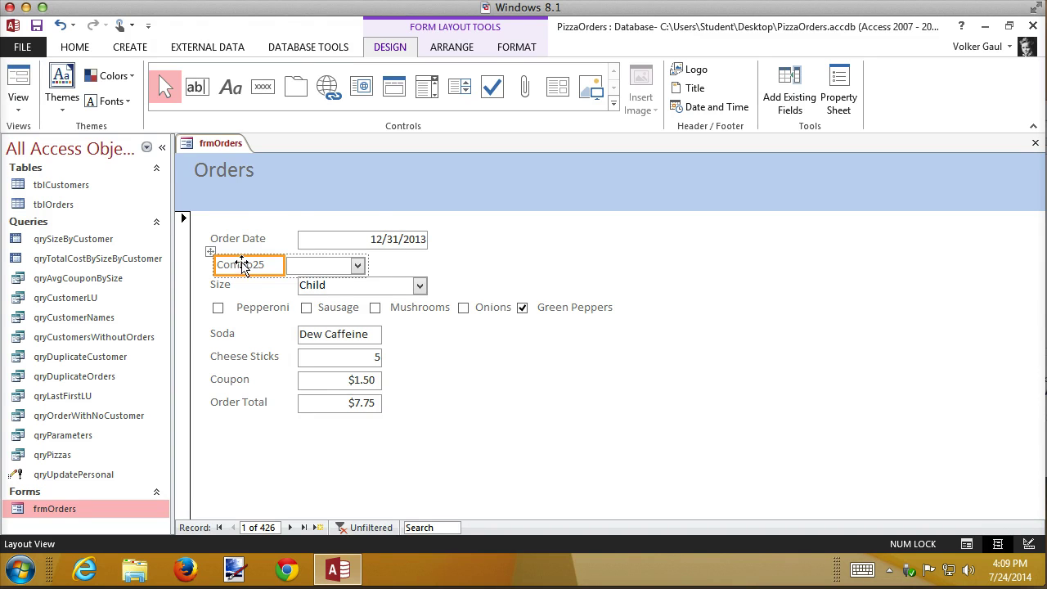
pyautogui.rightClick(248, 263)
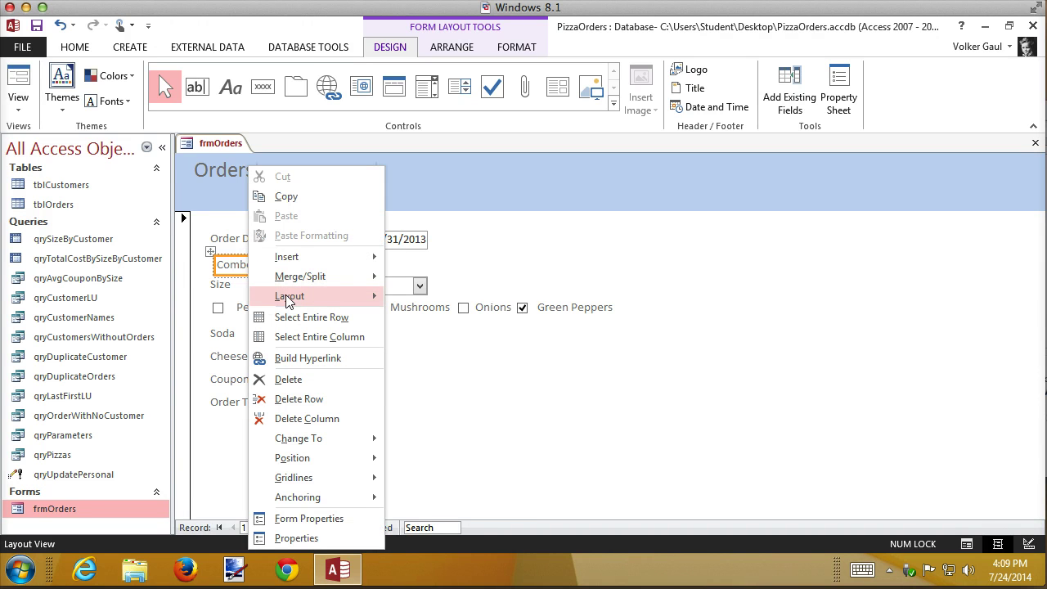
pyautogui.moveTo(288, 299)
pyautogui.click(432, 338)
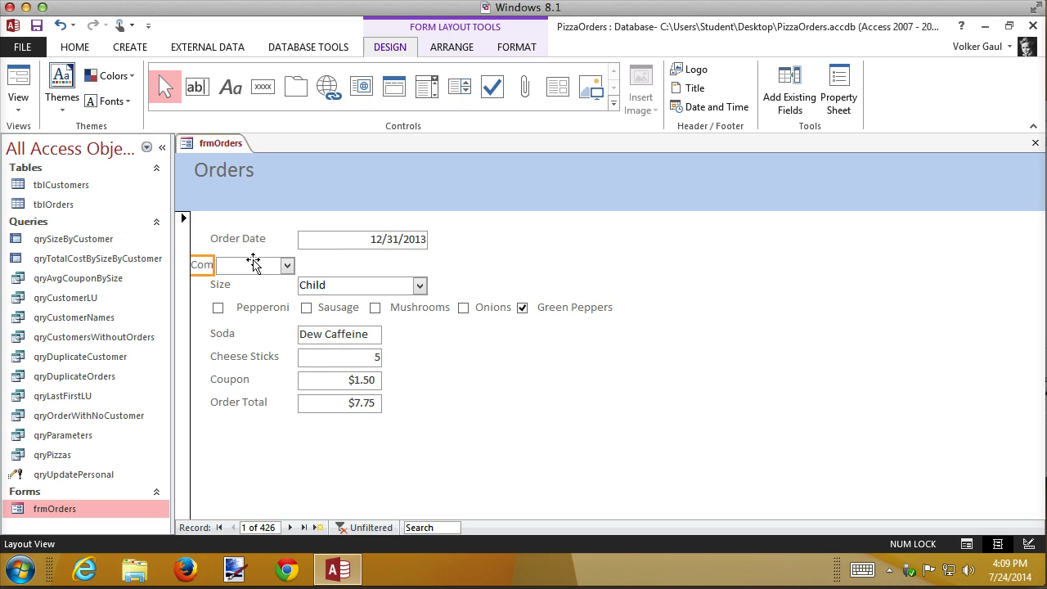
pyautogui.moveTo(250, 264); pyautogui.dragTo(333, 262)
pyautogui.moveTo(202, 264); pyautogui.dragTo(227, 262)
pyautogui.click(337, 266)
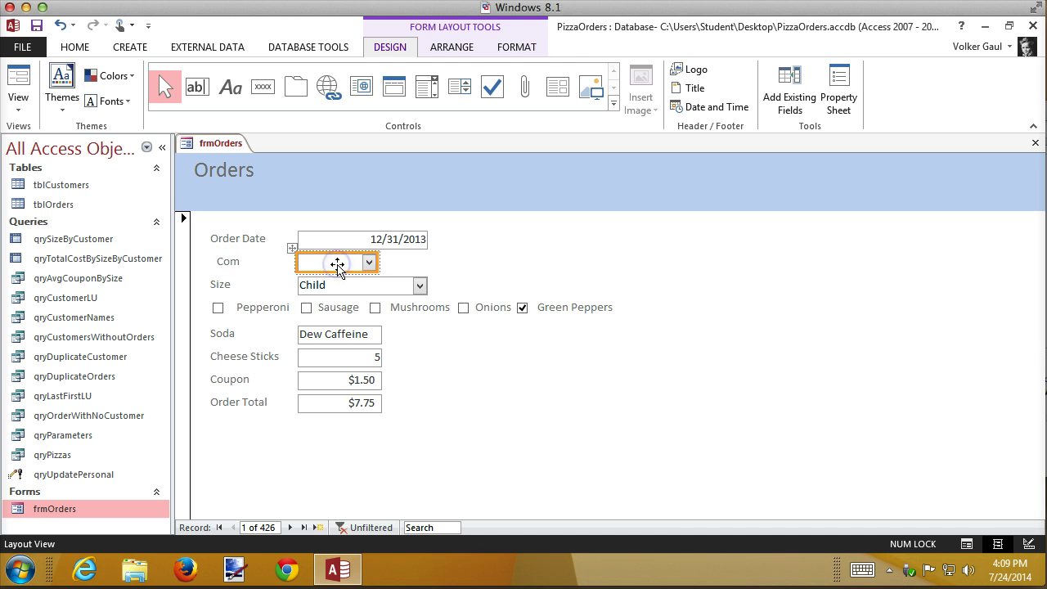
pyautogui.press('Delete')
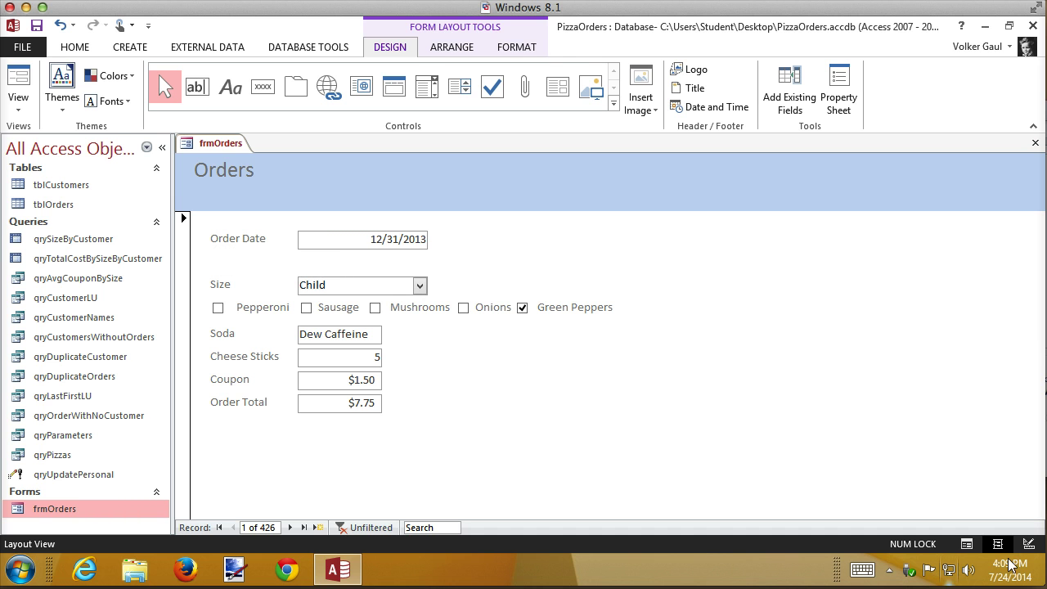
# - In Design View, draw a combo box below Order Date to launch the Combo Box Wizard
pyautogui.click(1027, 546)
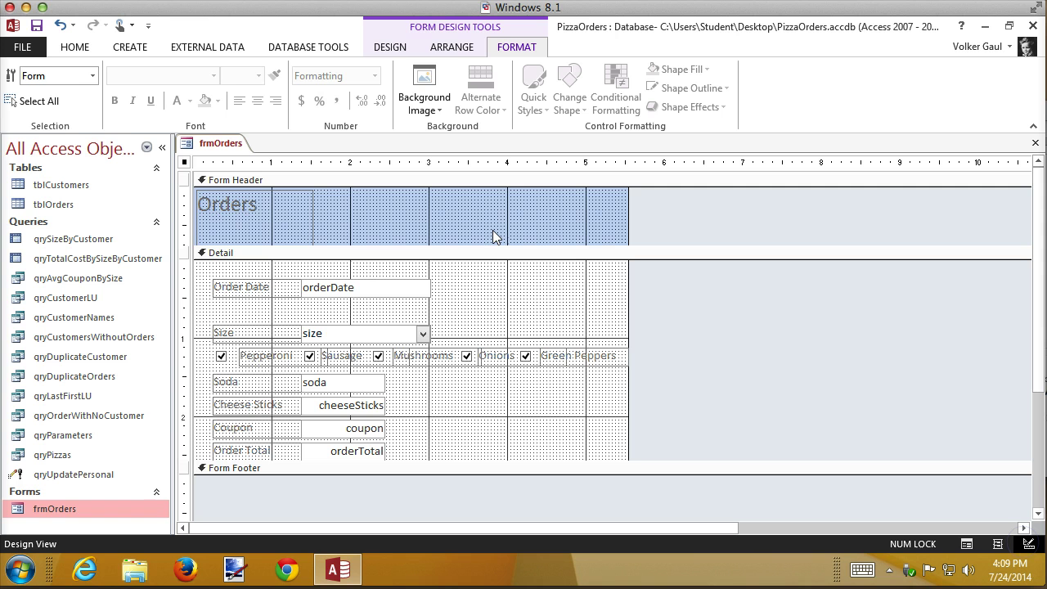
pyautogui.click(396, 51)
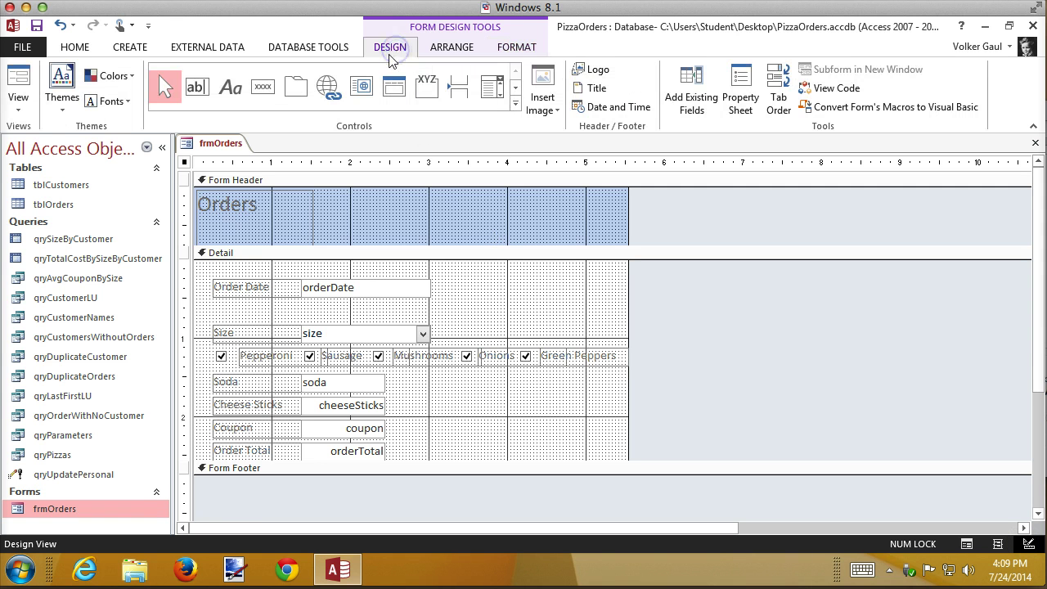
pyautogui.click(493, 91)
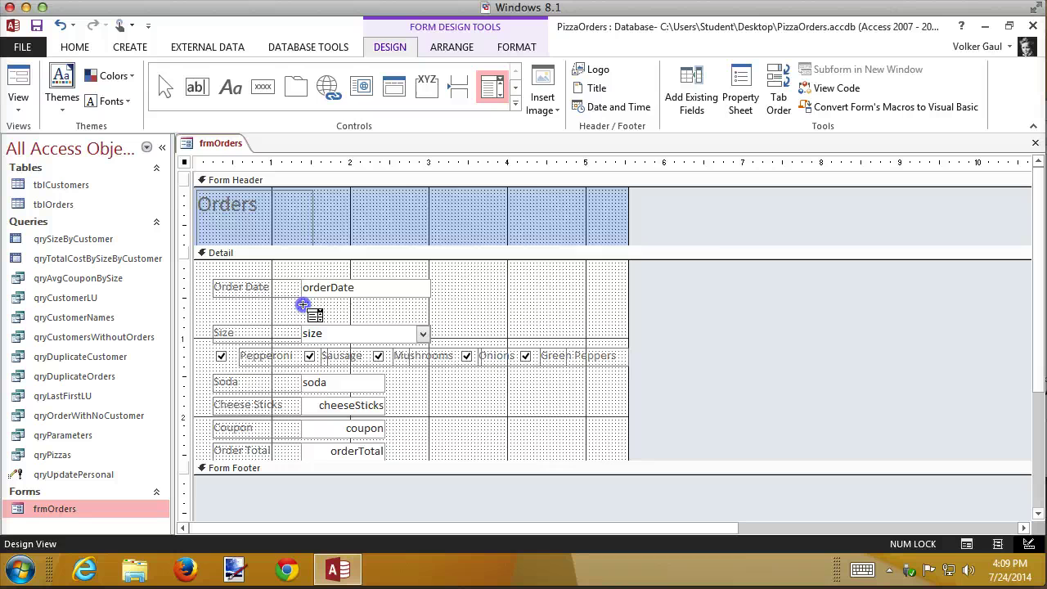
pyautogui.click(303, 304)
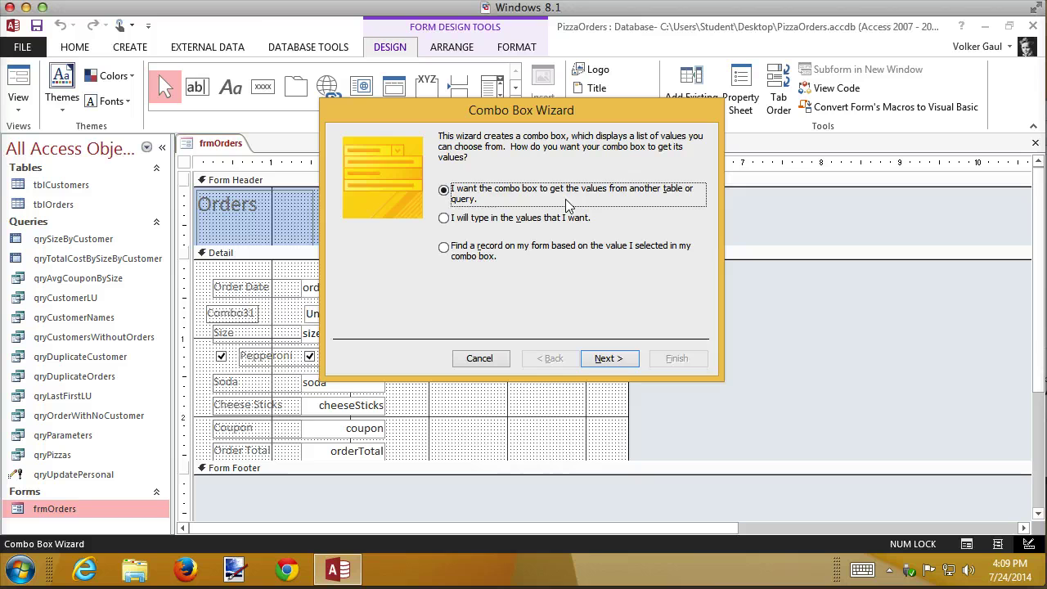
# - Source the combo box from qryLastFirstLU using customerID and Customer, leaving sort order blank
pyautogui.click(611, 358)
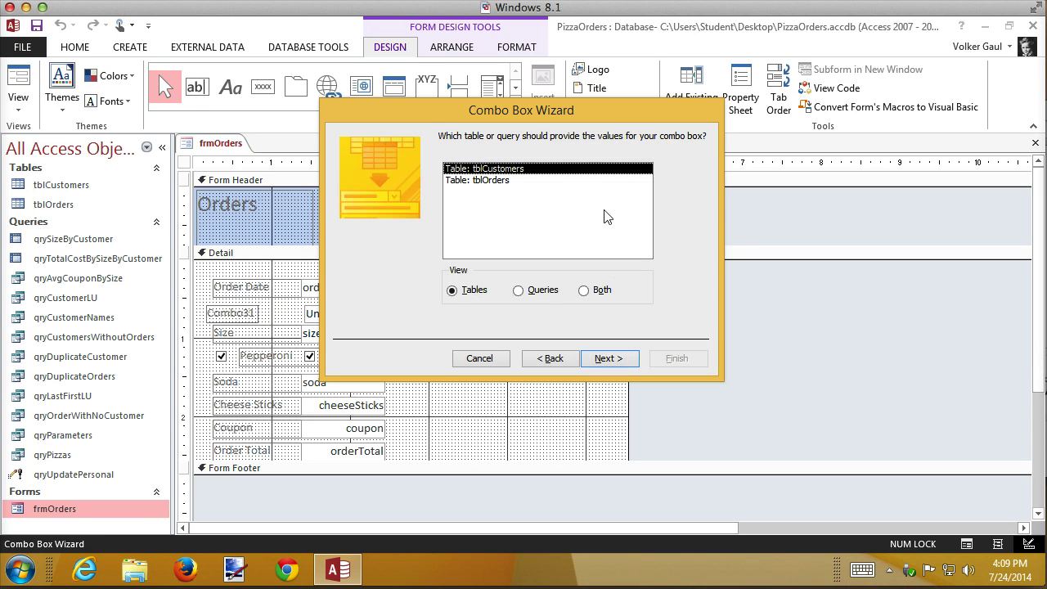
pyautogui.click(542, 290)
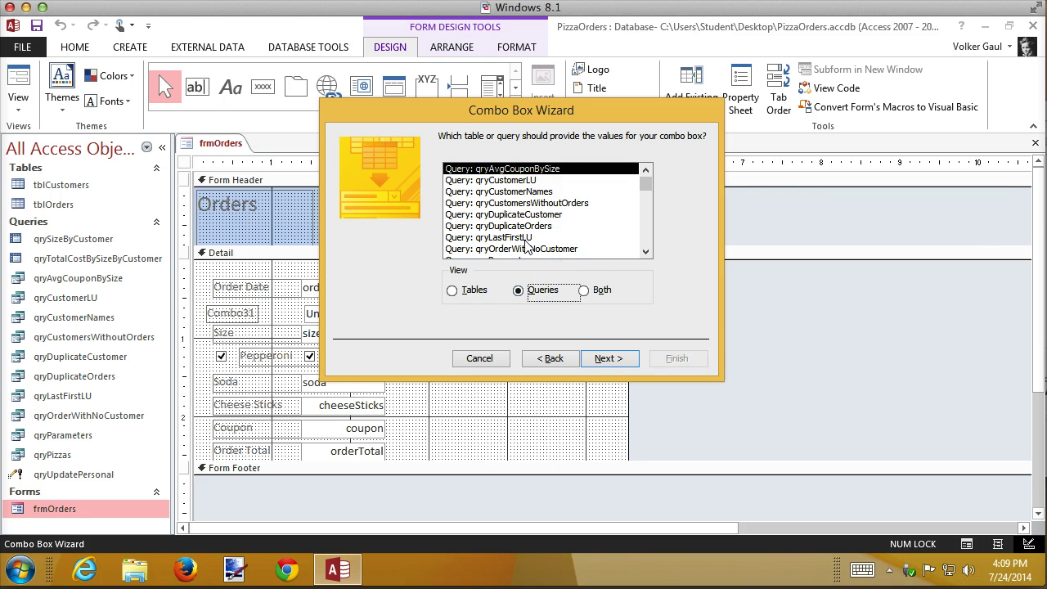
pyautogui.click(524, 239)
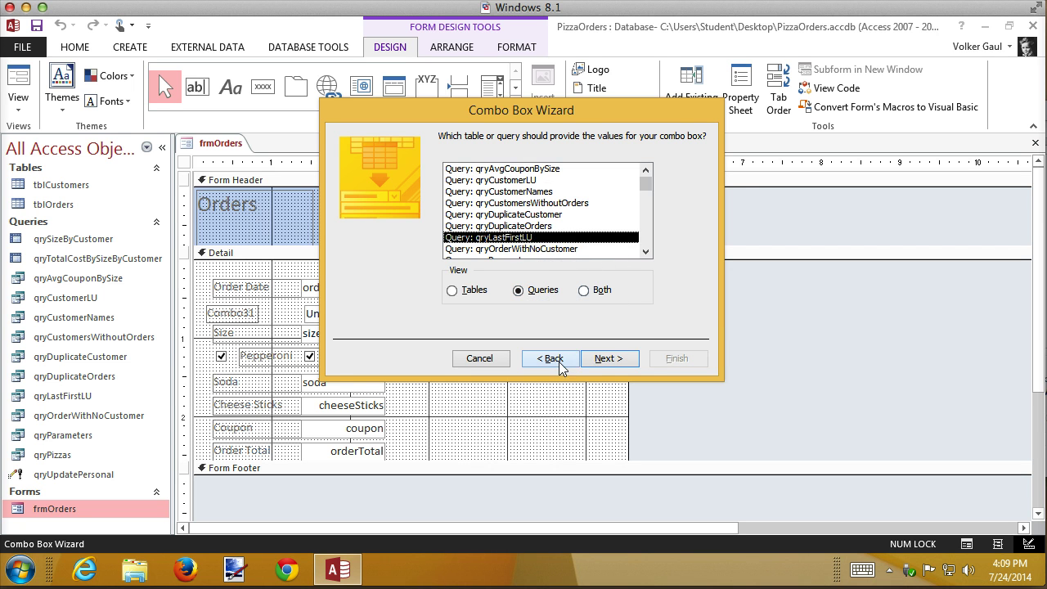
pyautogui.click(610, 360)
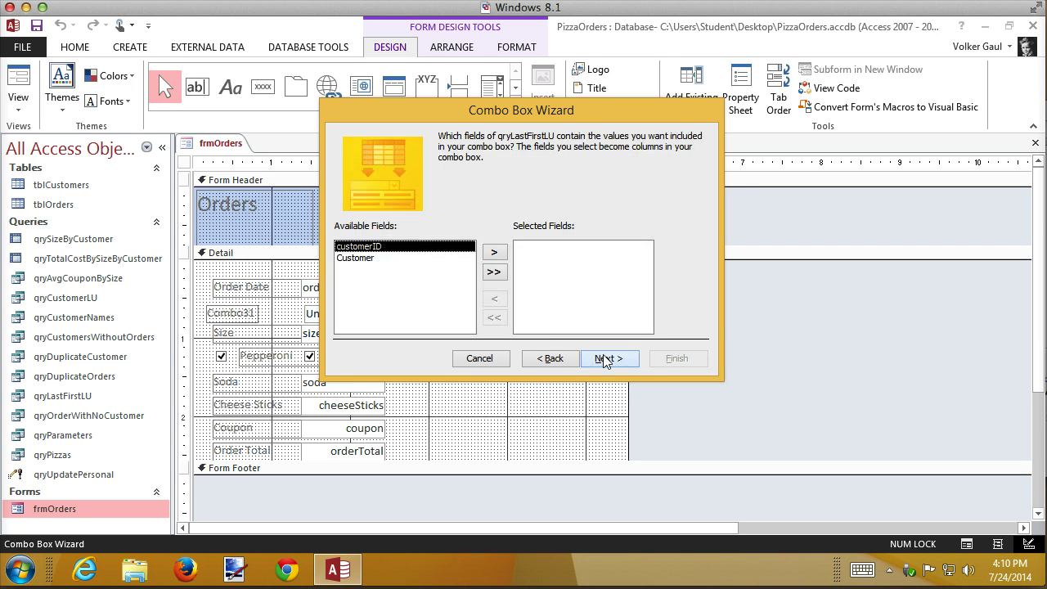
pyautogui.click(494, 273)
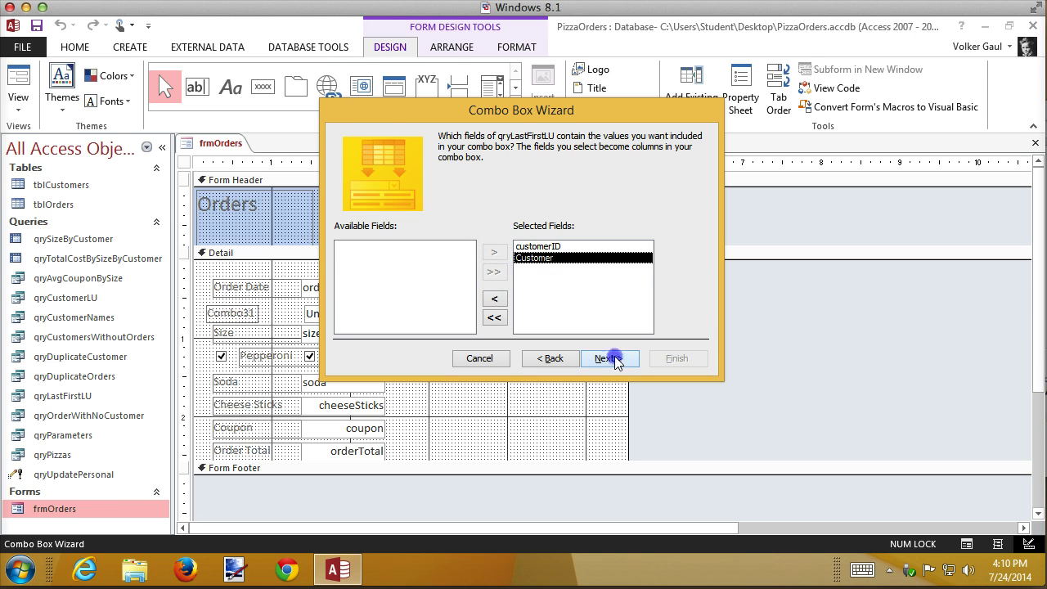
pyautogui.click(610, 360)
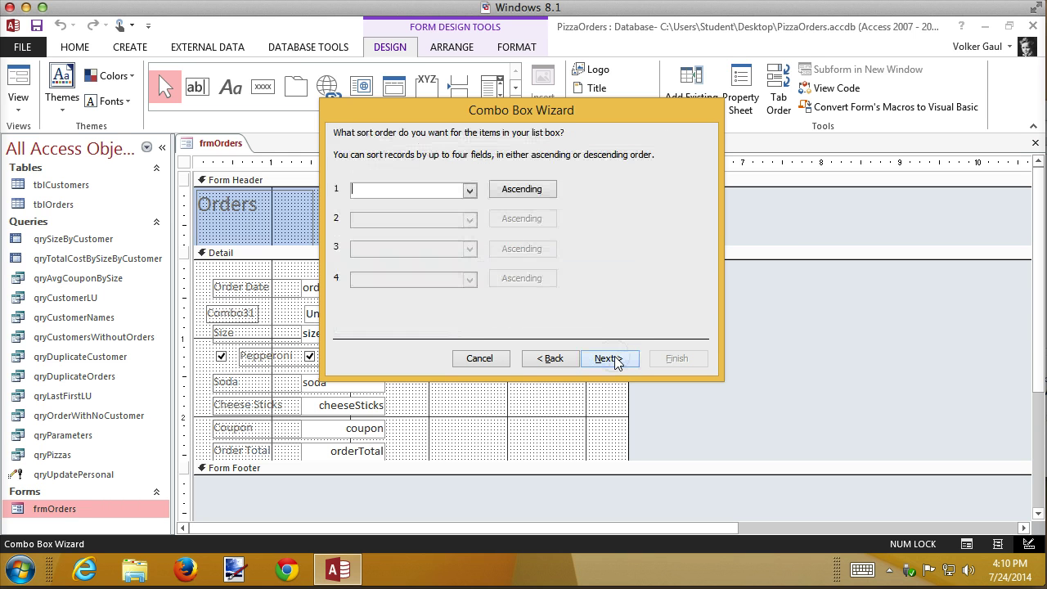
pyautogui.click(471, 193)
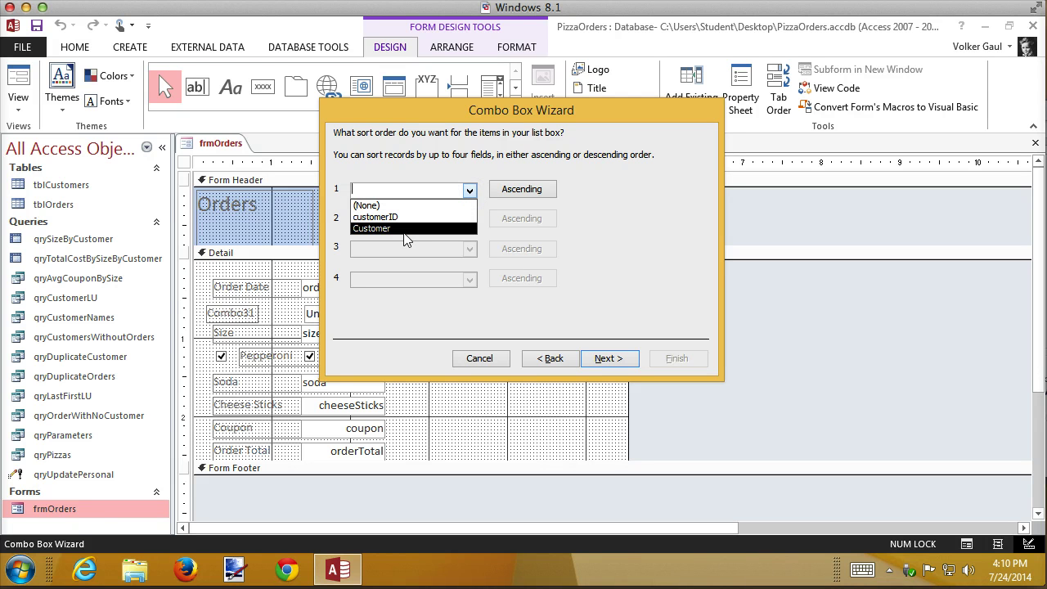
pyautogui.click(625, 200)
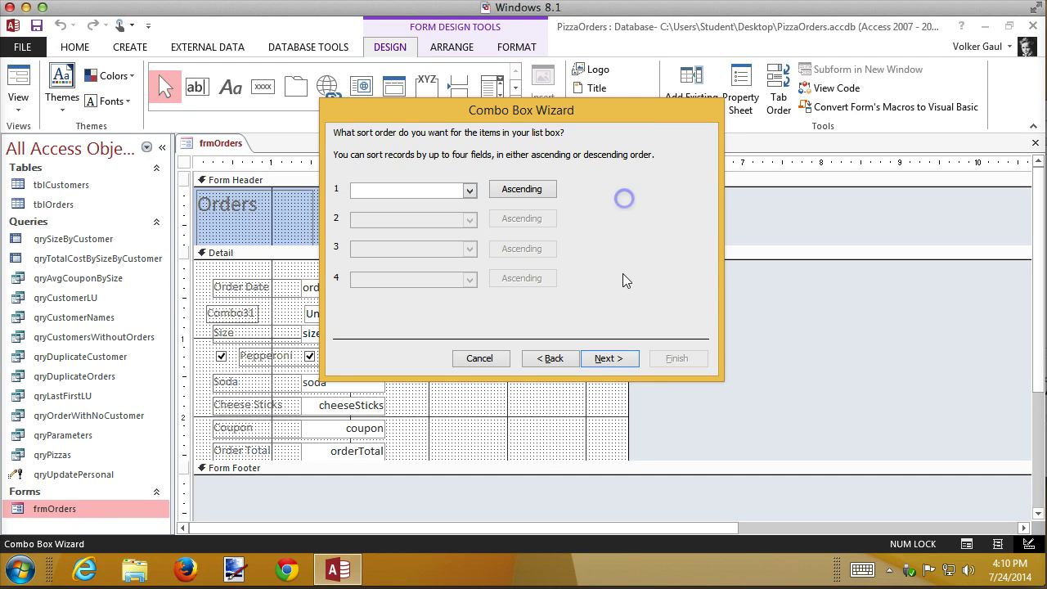
pyautogui.click(609, 358)
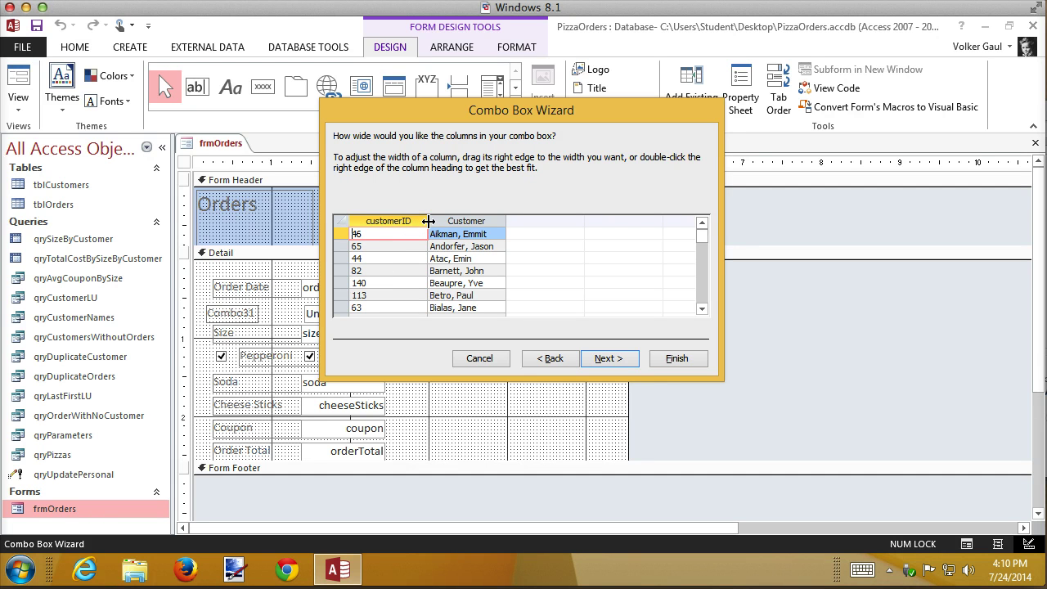
# - Hide the customerID column and widen the Customer column so full names show
pyautogui.moveTo(428, 221); pyautogui.dragTo(327, 221)
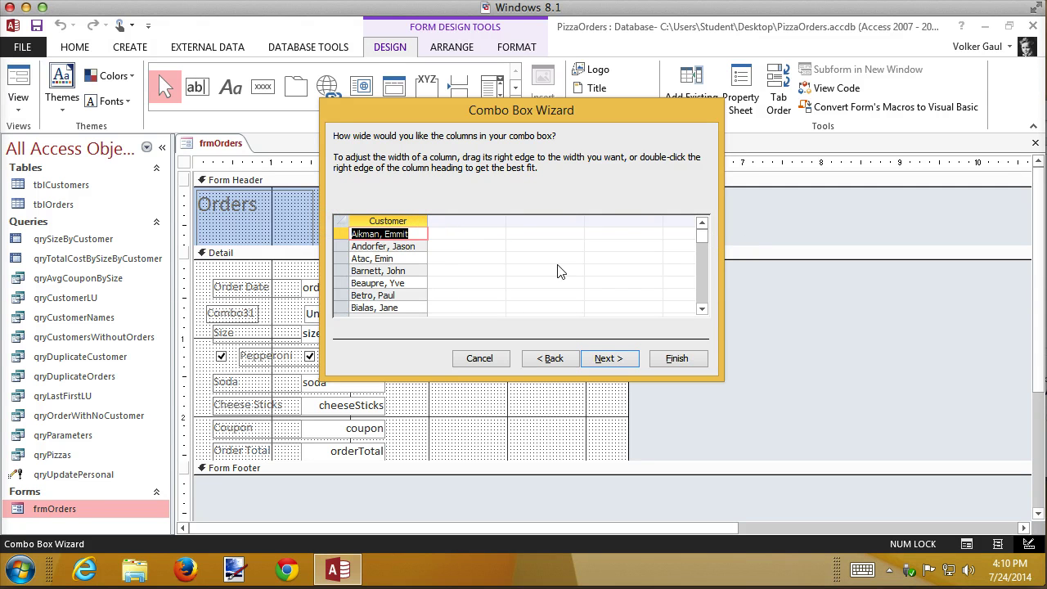
pyautogui.scroll(-2, 486, 251)
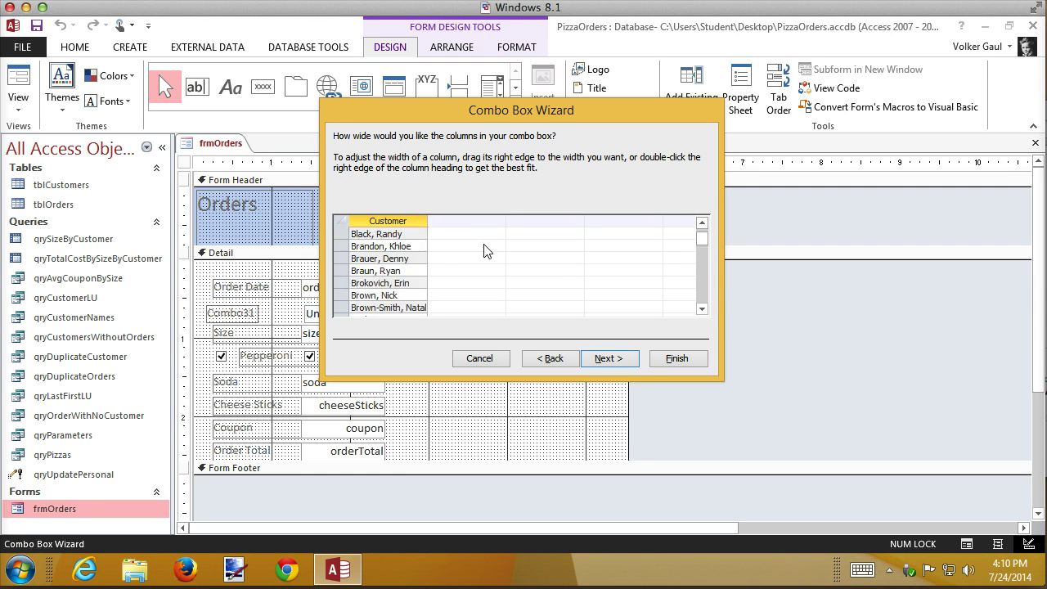
pyautogui.scroll(-1, 486, 252)
pyautogui.scroll(-8, 486, 252)
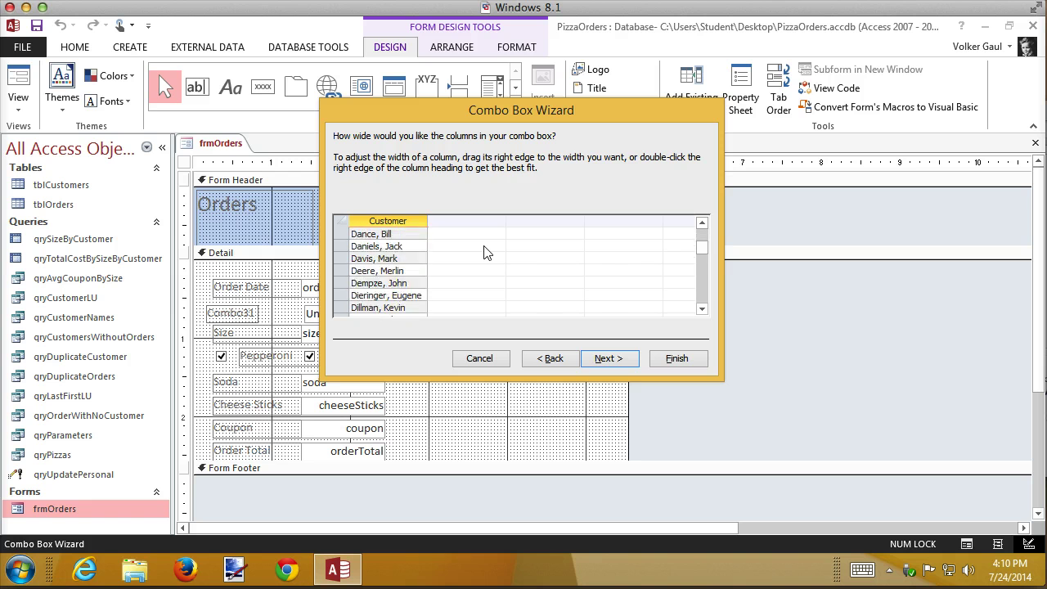
pyautogui.scroll(-3, 486, 251)
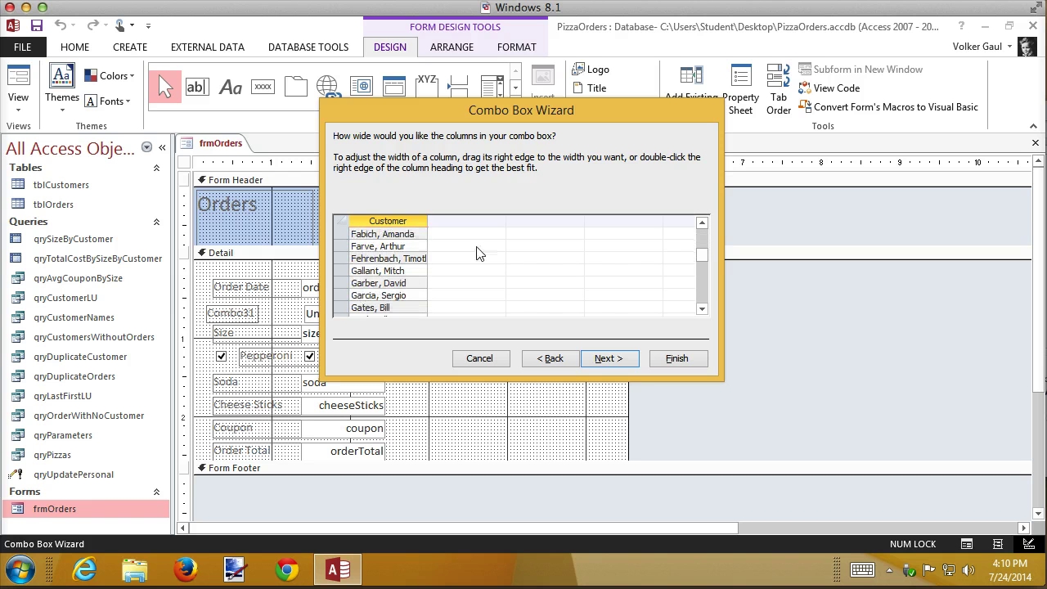
pyautogui.moveTo(426, 217); pyautogui.dragTo(455, 219)
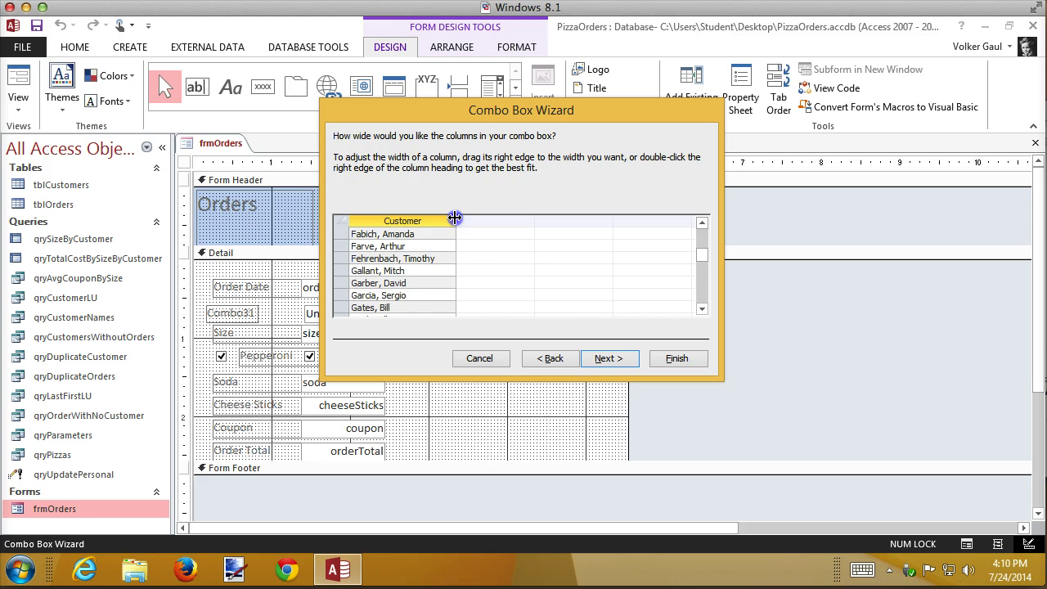
pyautogui.scroll(8, 489, 264)
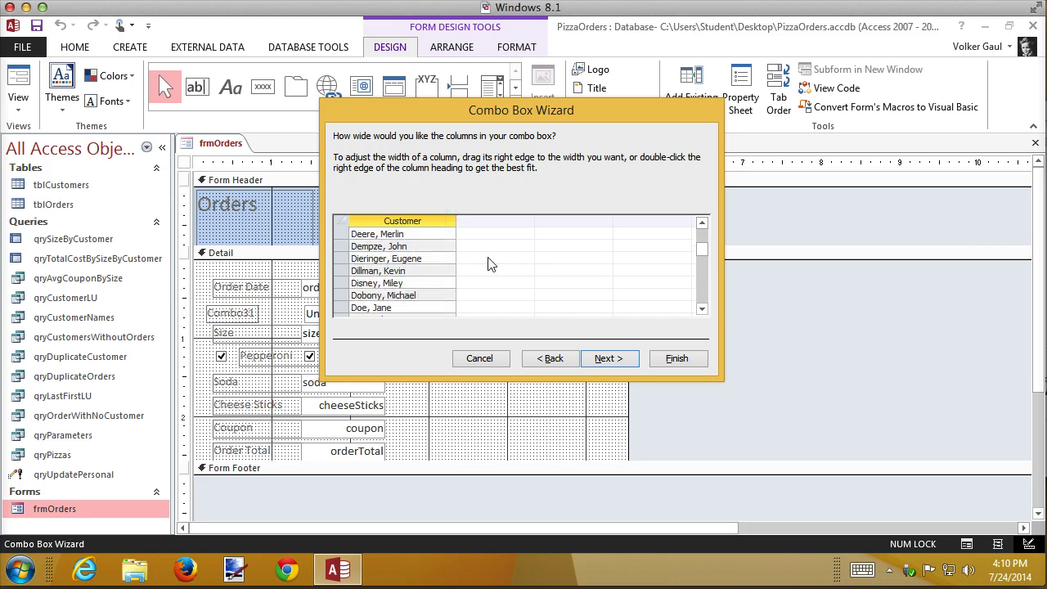
pyautogui.scroll(4, 491, 262)
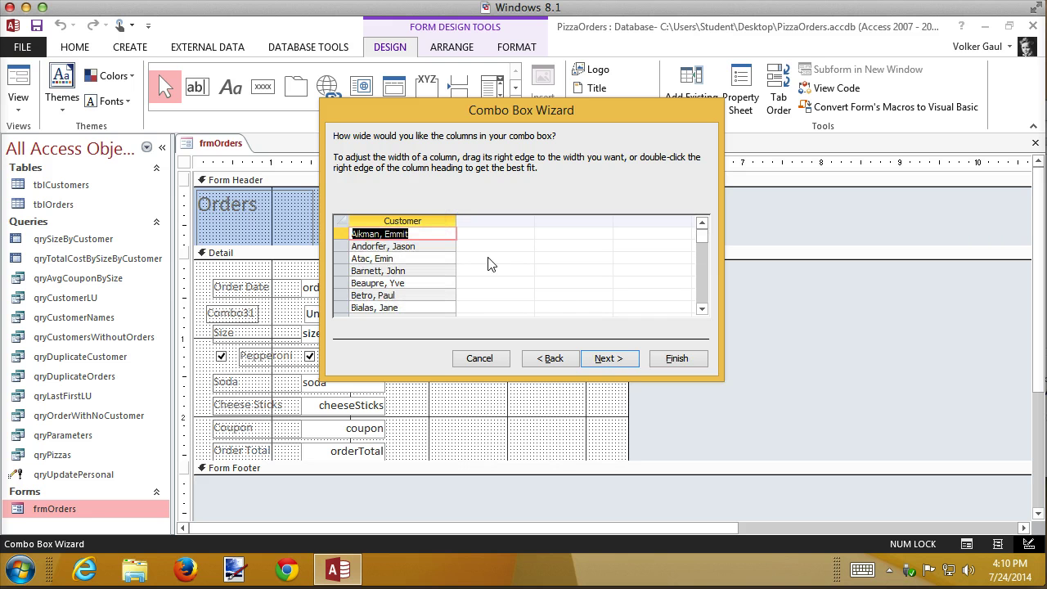
pyautogui.click(618, 356)
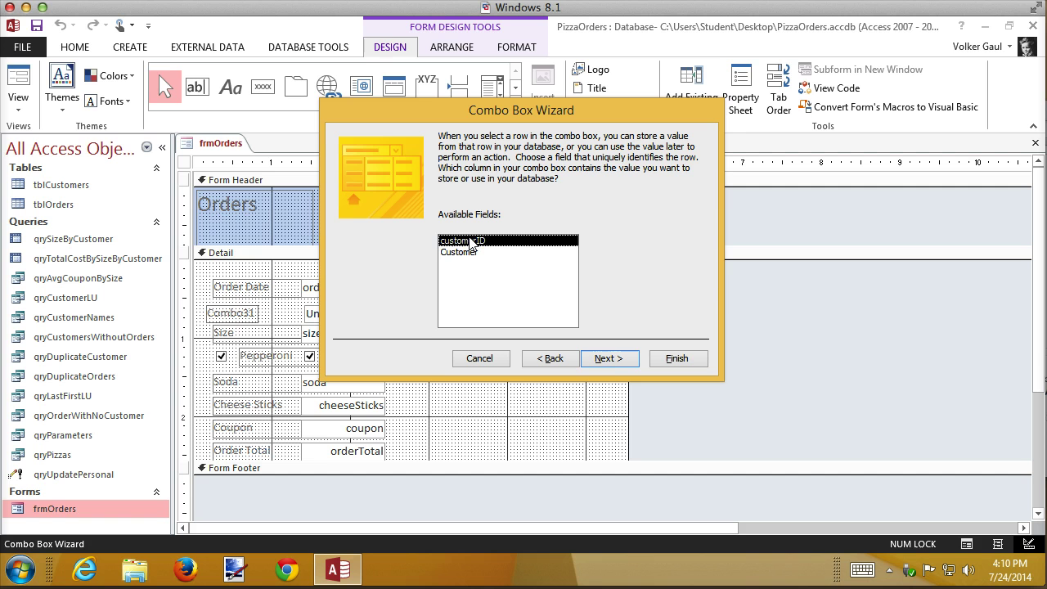
# - Store the chosen value in the Customer field and start typing the label 'Cust'
pyautogui.click(605, 359)
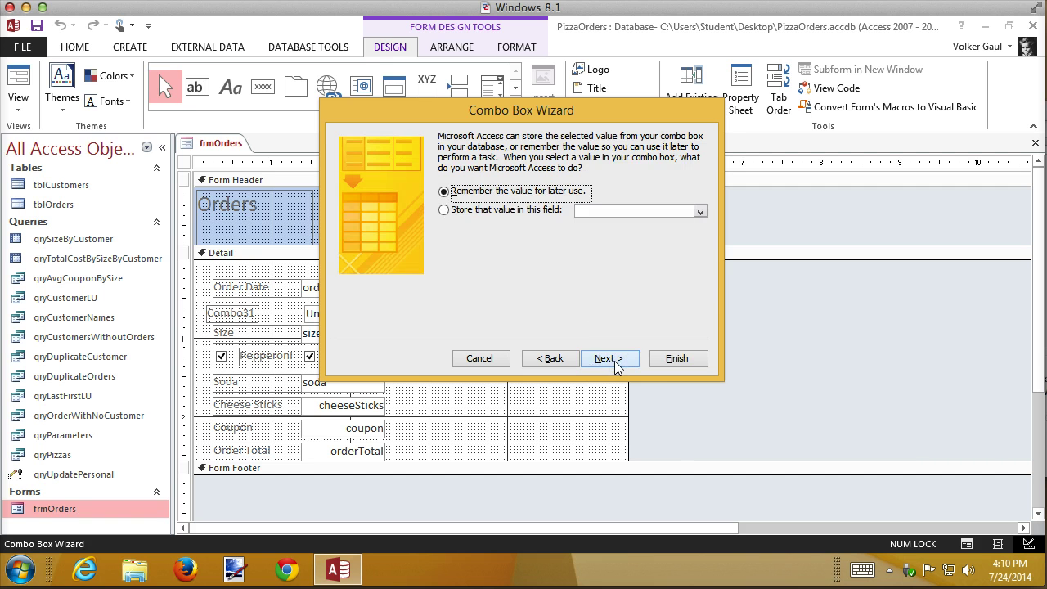
pyautogui.click(505, 214)
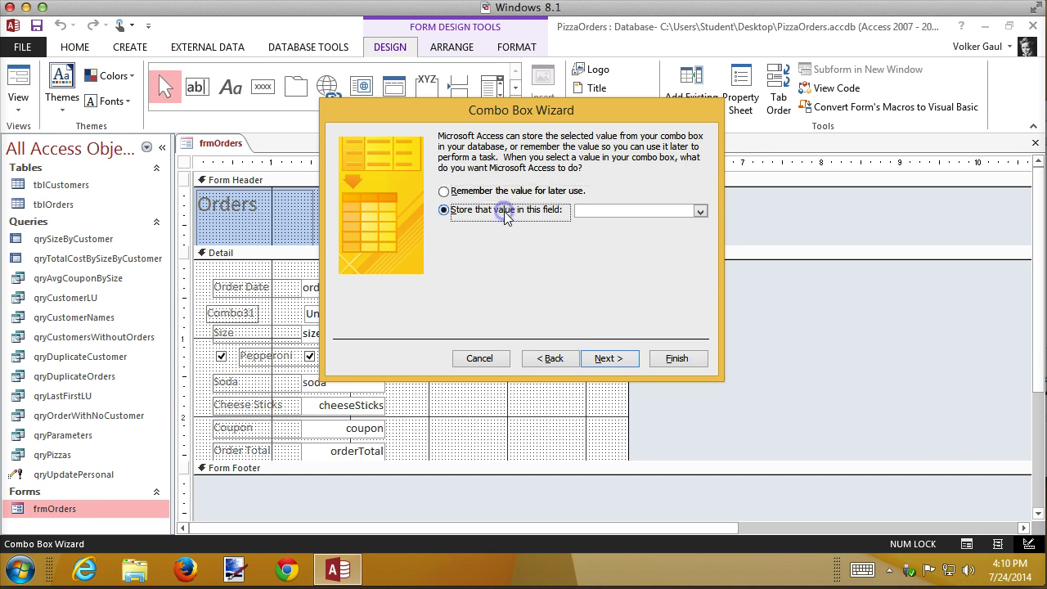
pyautogui.click(700, 212)
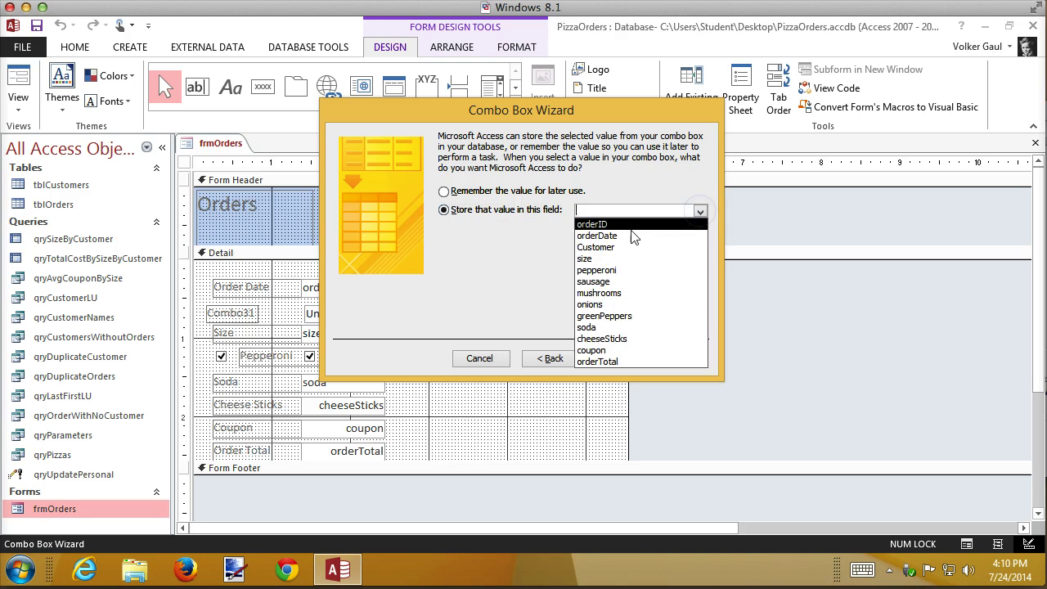
pyautogui.click(612, 248)
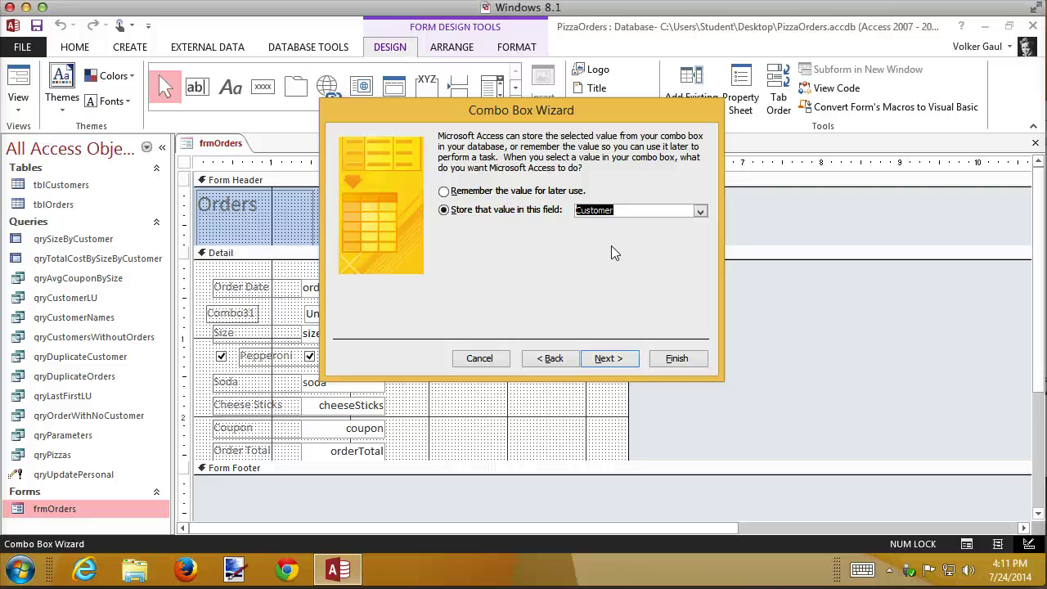
pyautogui.click(608, 360)
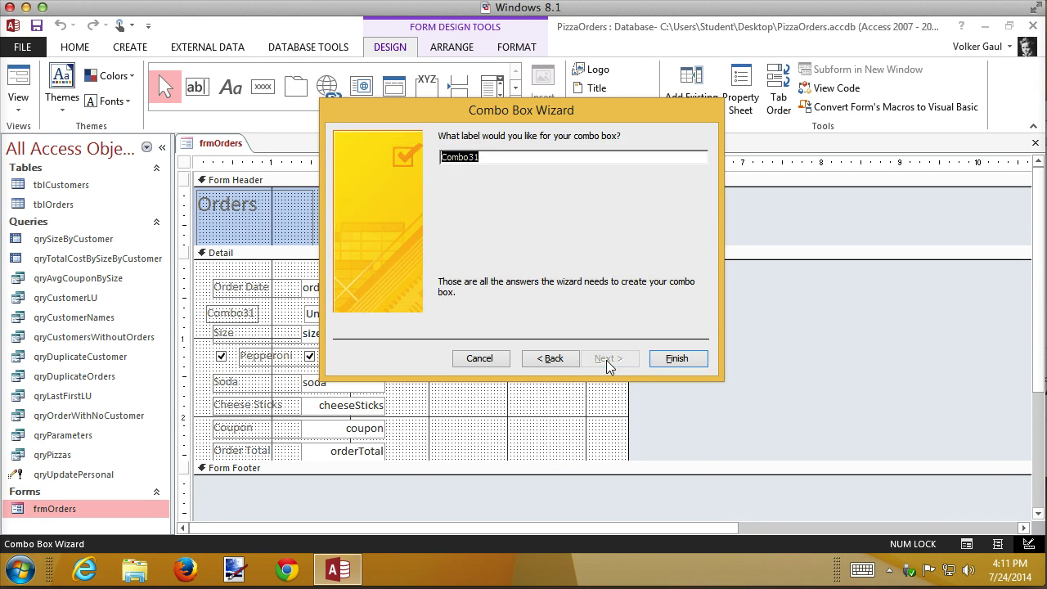
pyautogui.write('Customer Name')
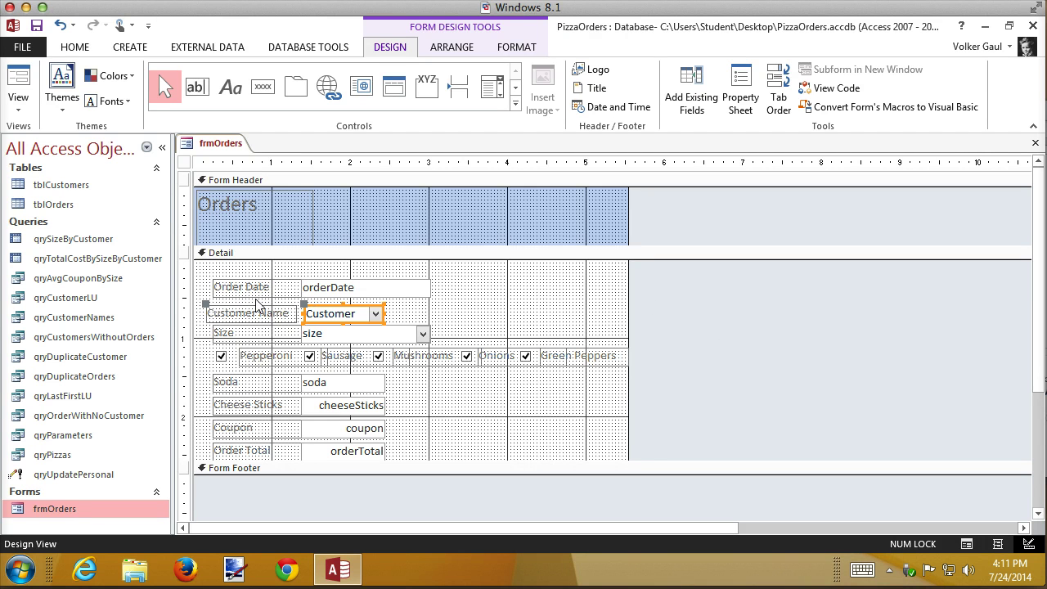
# - Nudge the Customer combo box and label up under Order Date, then select the Customer Name and Order Date labels
pyautogui.click(535, 303)
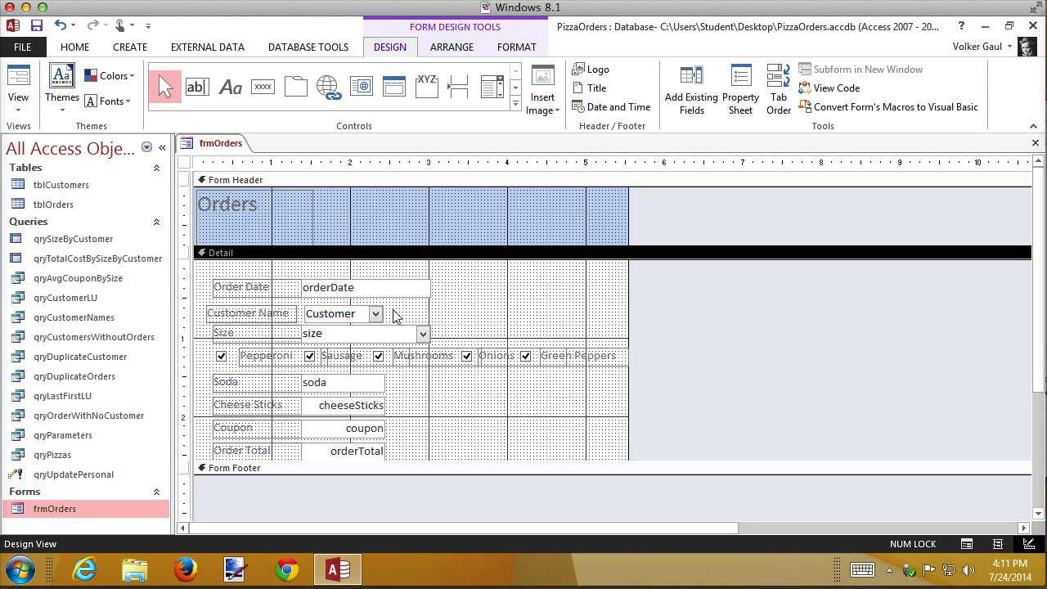
pyautogui.click(342, 319)
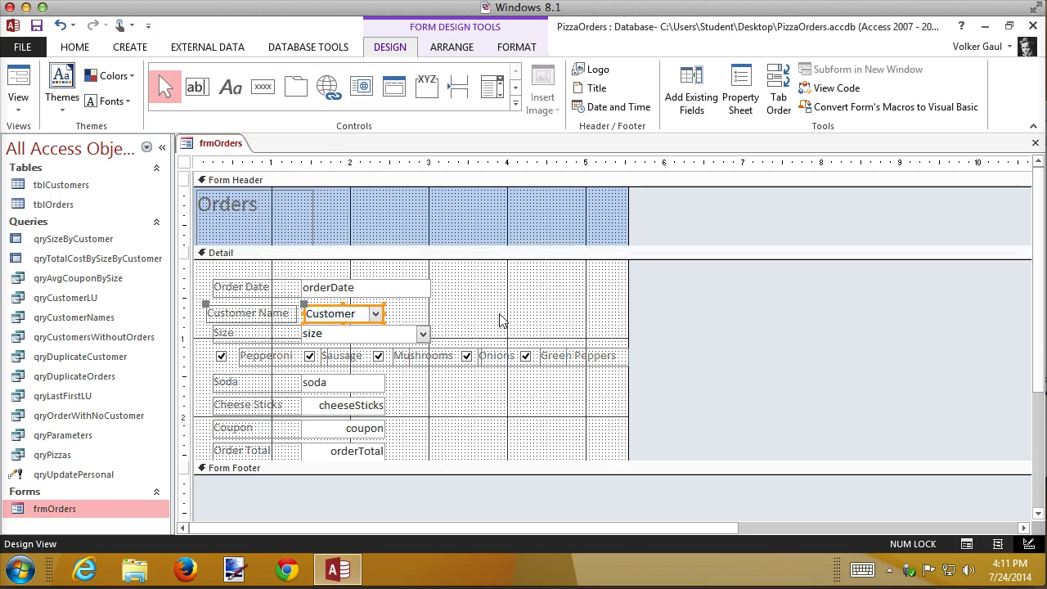
pyautogui.press('Up')
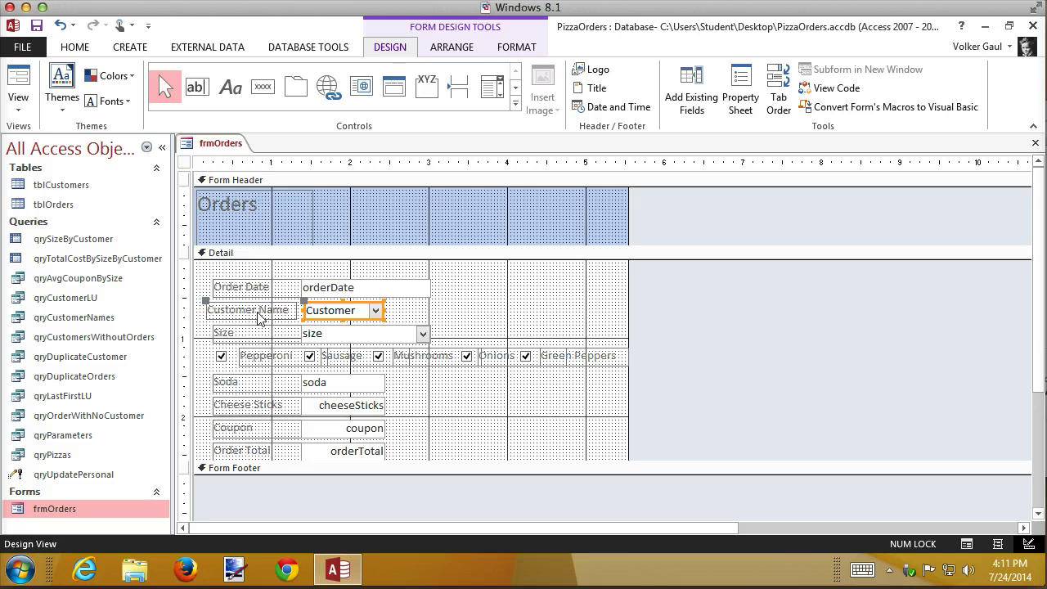
pyautogui.click(287, 317)
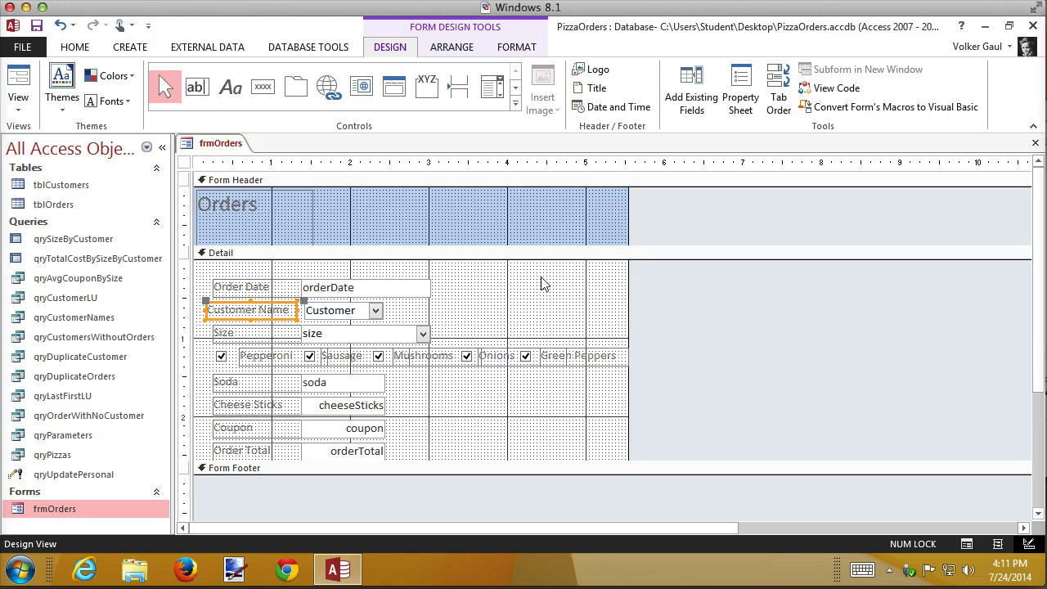
pyautogui.keyDown('shift'); pyautogui.click(246, 283); pyautogui.keyUp('shift')
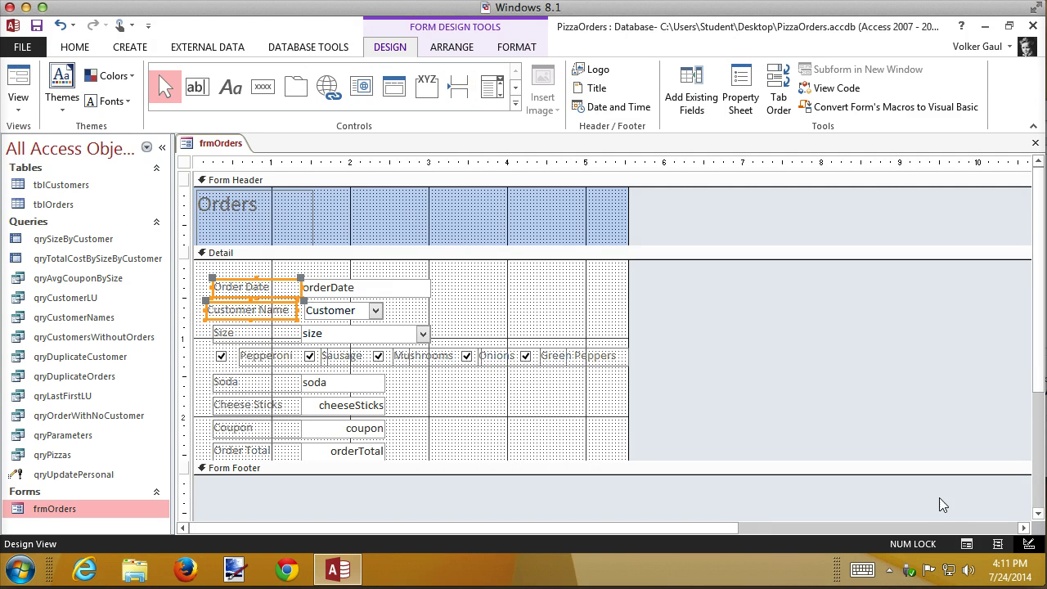
# - Nudge the Customer Name row right and left-align its label with the Order Date label
pyautogui.click(438, 50)
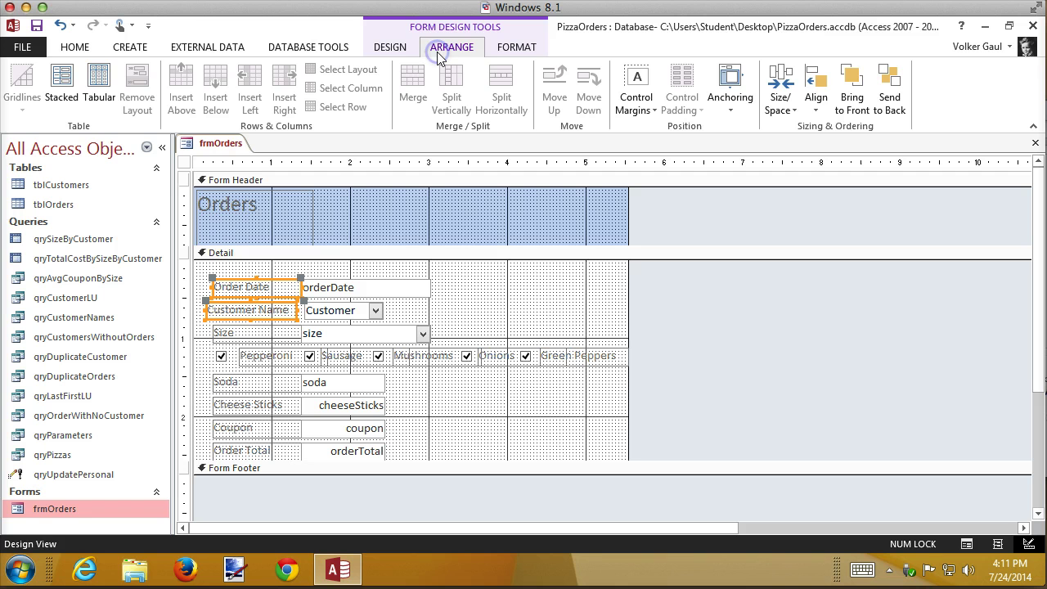
pyautogui.click(825, 101)
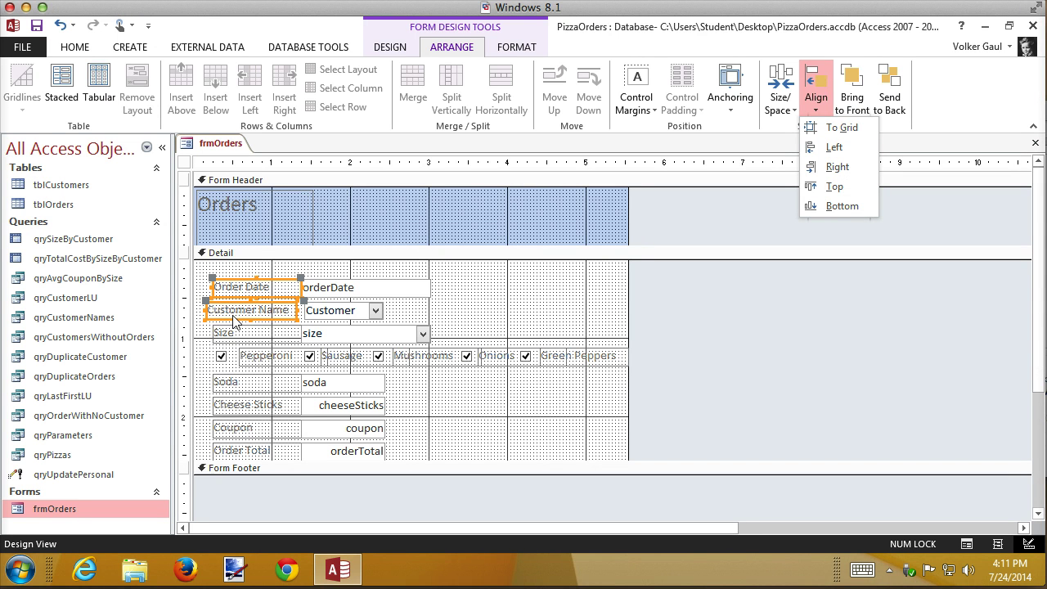
pyautogui.click(524, 307)
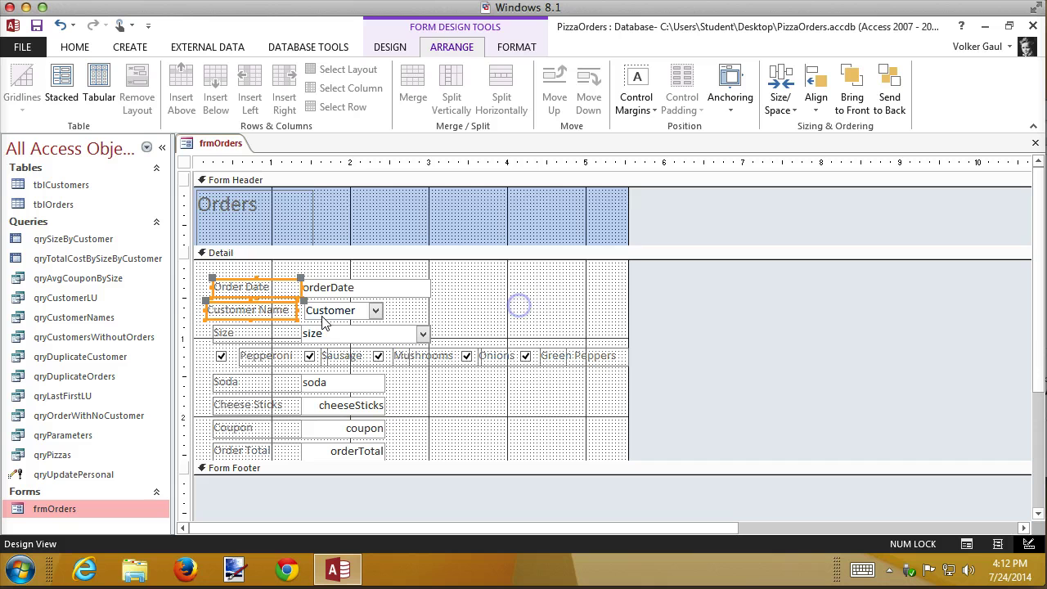
pyautogui.click(263, 310)
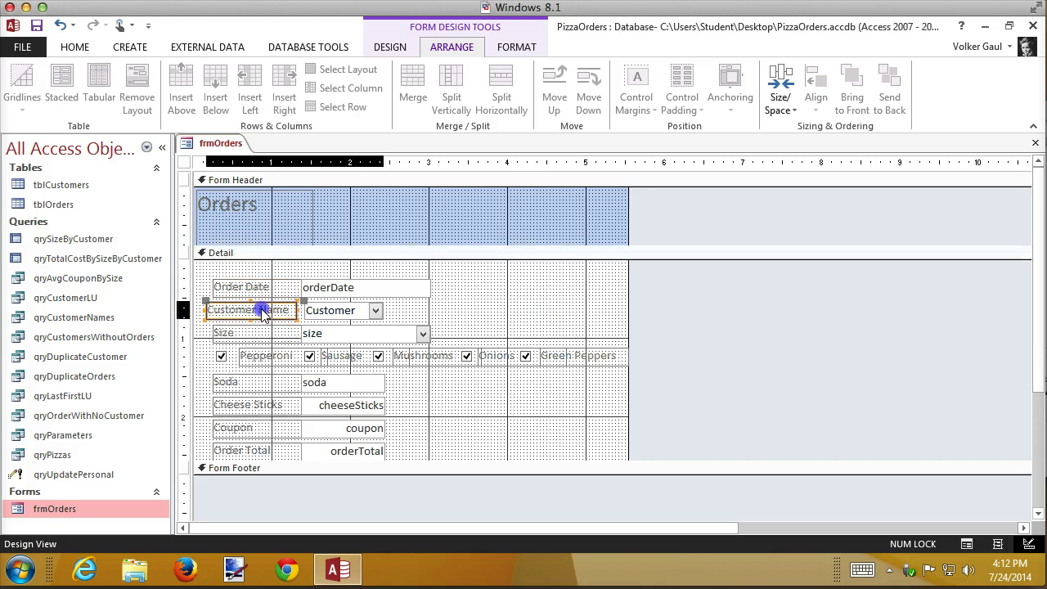
pyautogui.press('Right')
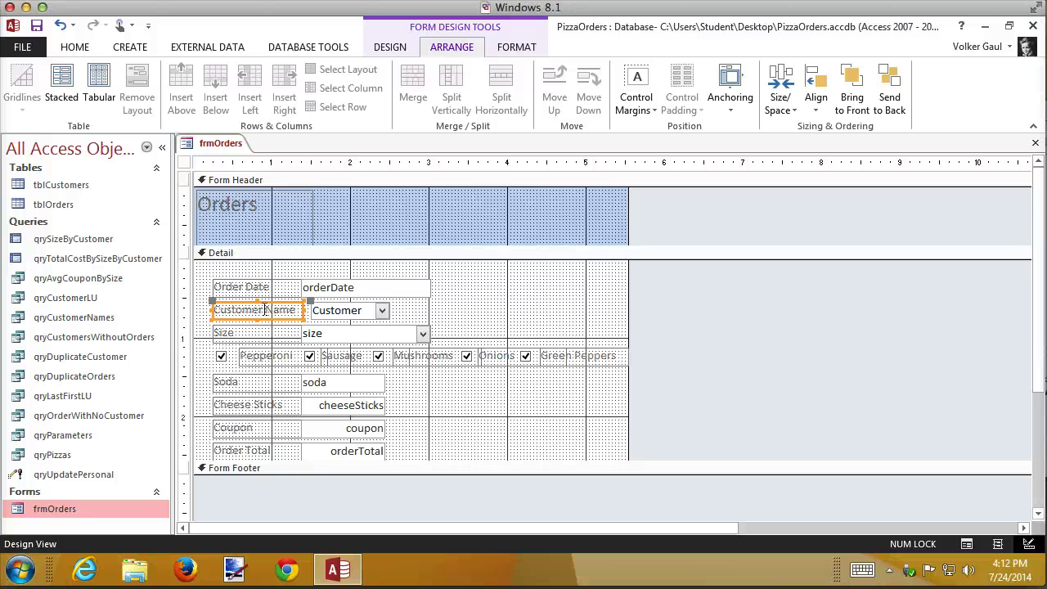
pyautogui.press('Right')
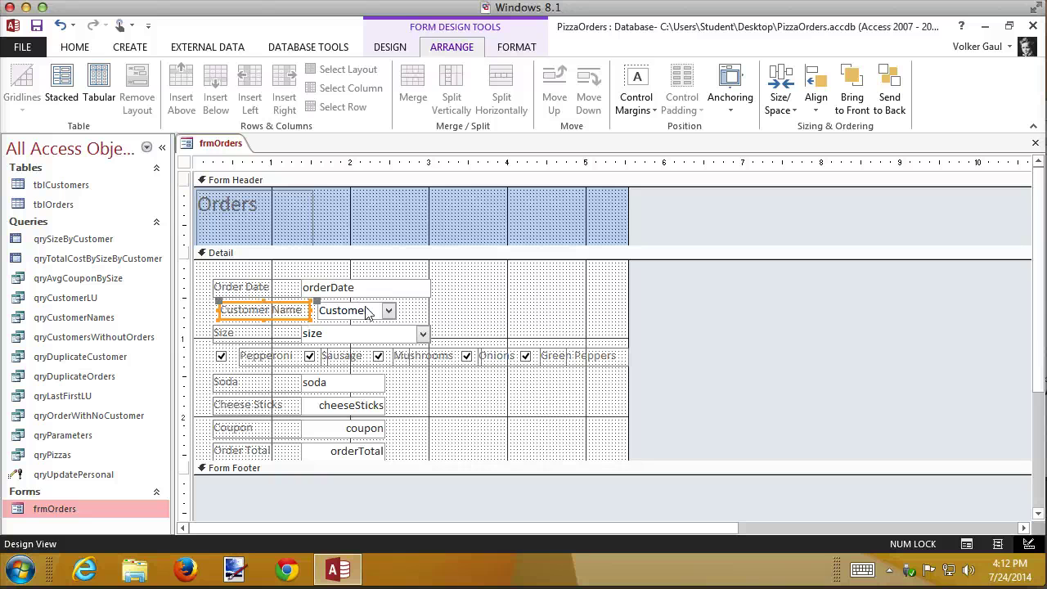
pyautogui.keyDown('shift'); pyautogui.click(256, 290); pyautogui.keyUp('shift')
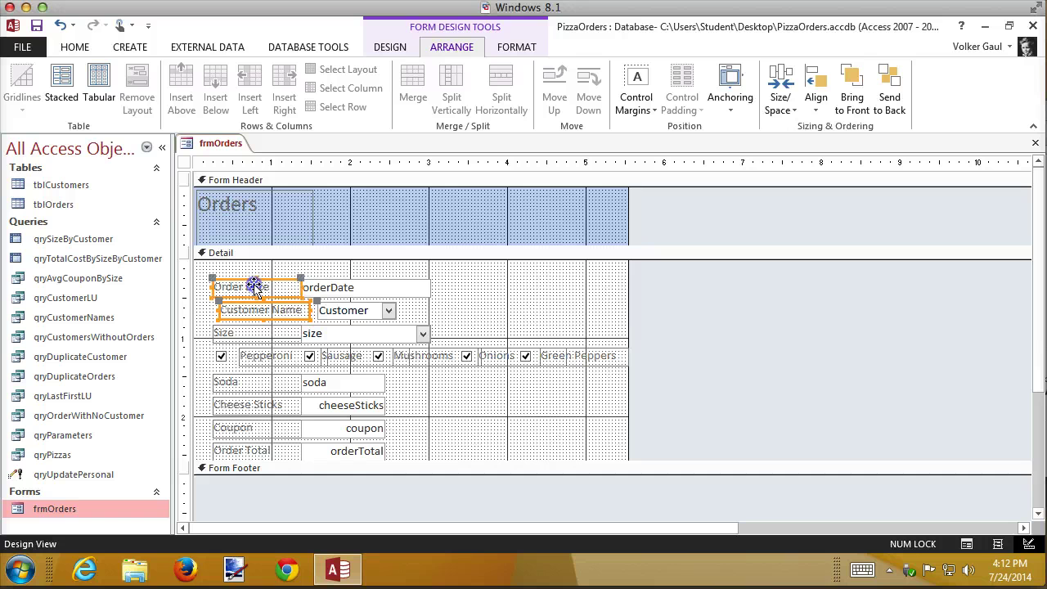
pyautogui.click(816, 106)
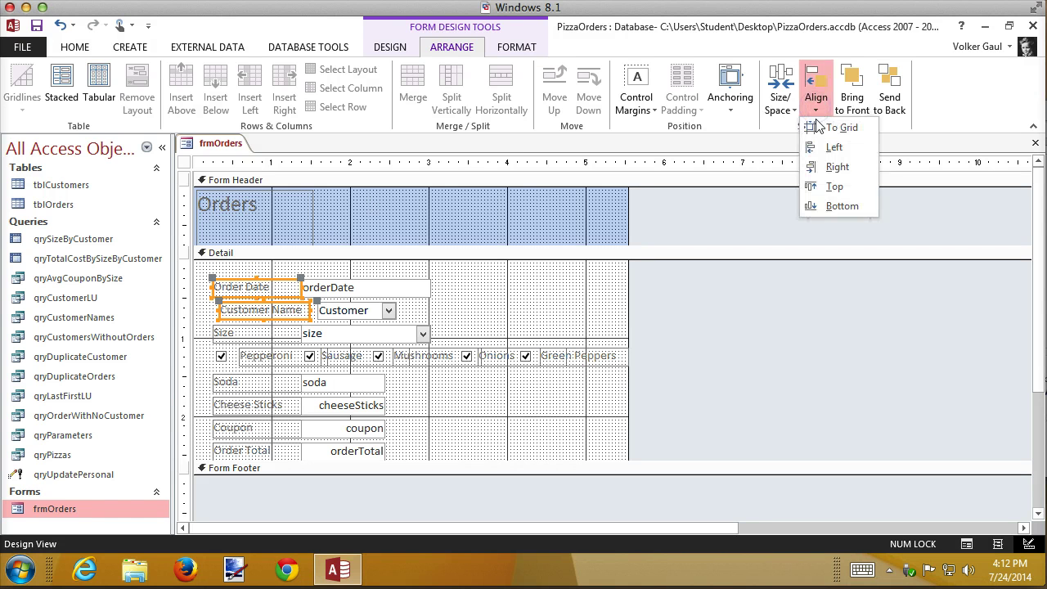
pyautogui.click(833, 148)
# - Left-align the Customer combo box with the orderDate text box
pyautogui.click(350, 288)
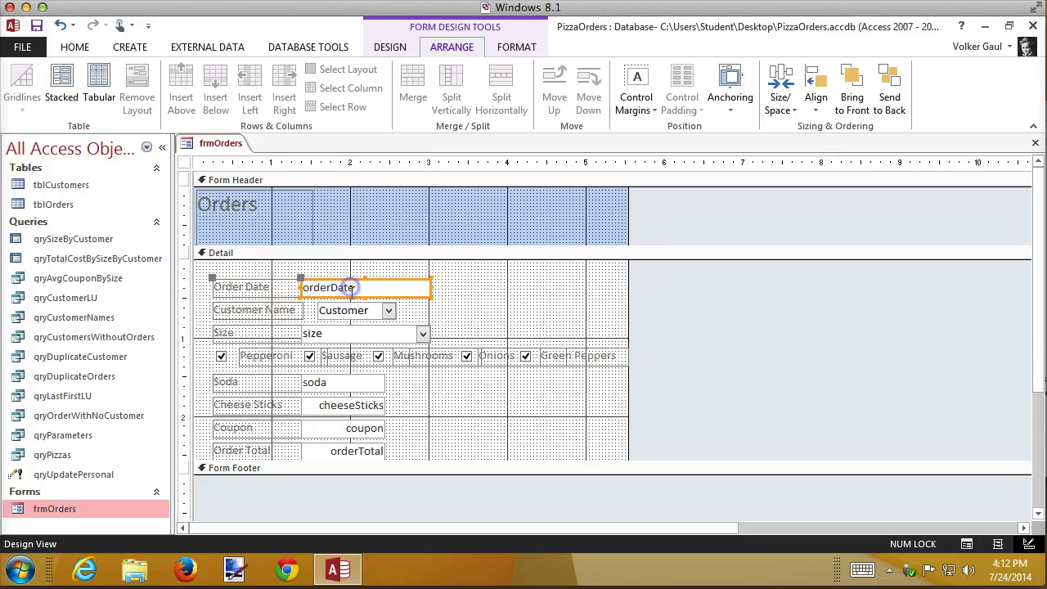
pyautogui.keyDown('shift'); pyautogui.click(350, 315); pyautogui.keyUp('shift')
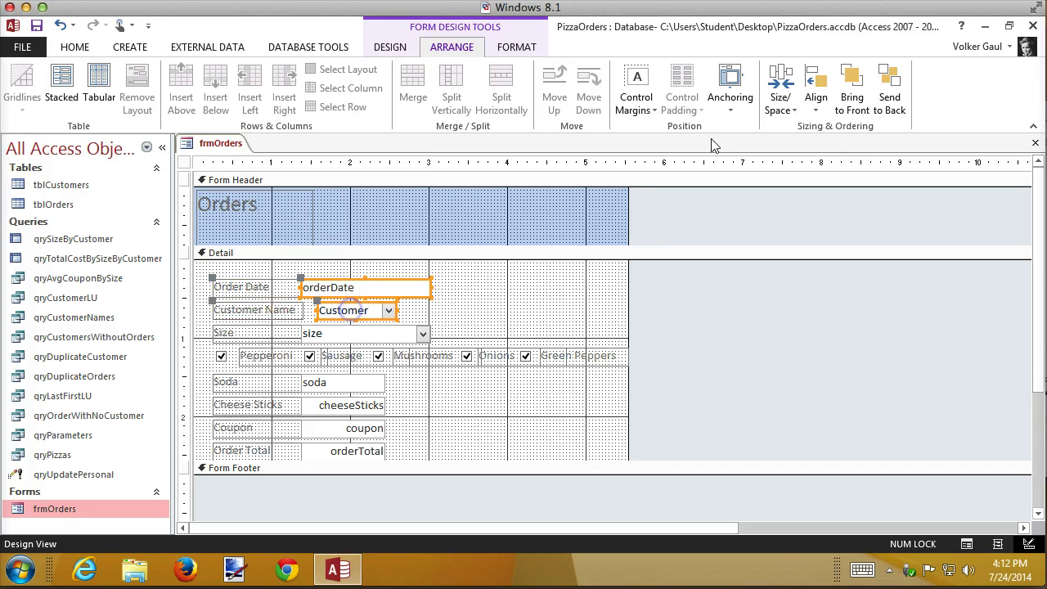
pyautogui.click(816, 100)
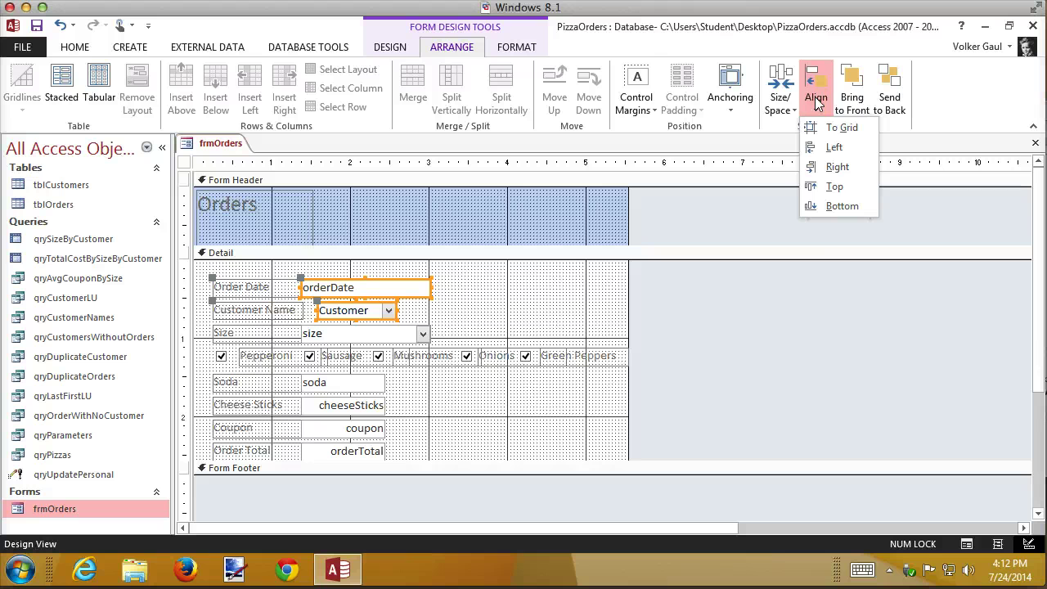
pyautogui.click(833, 147)
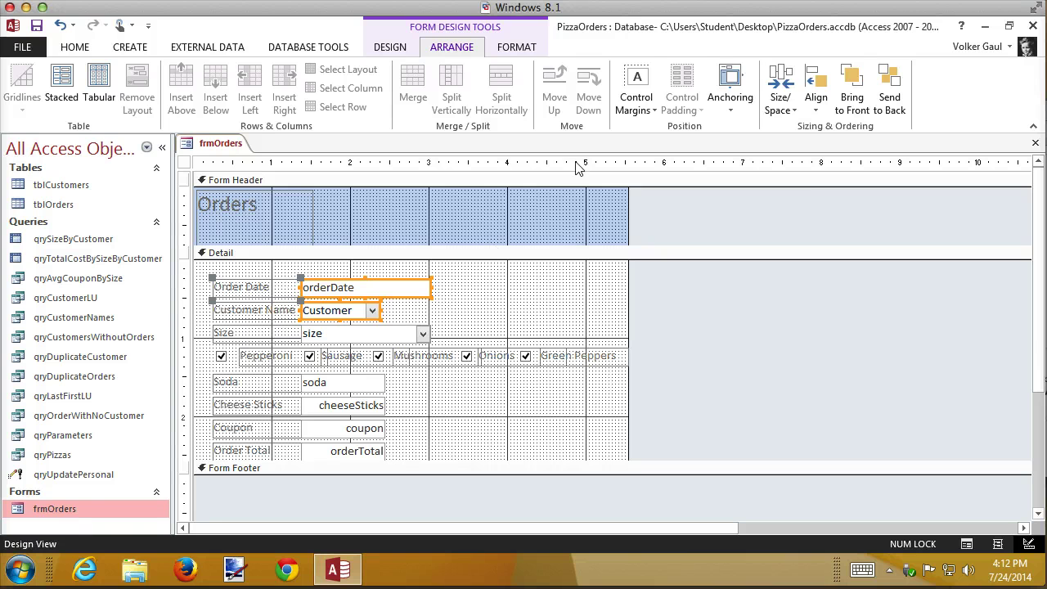
# - Size the Customer combo box to orderDate's width, then preview frmOrders in Layout View
pyautogui.click(788, 111)
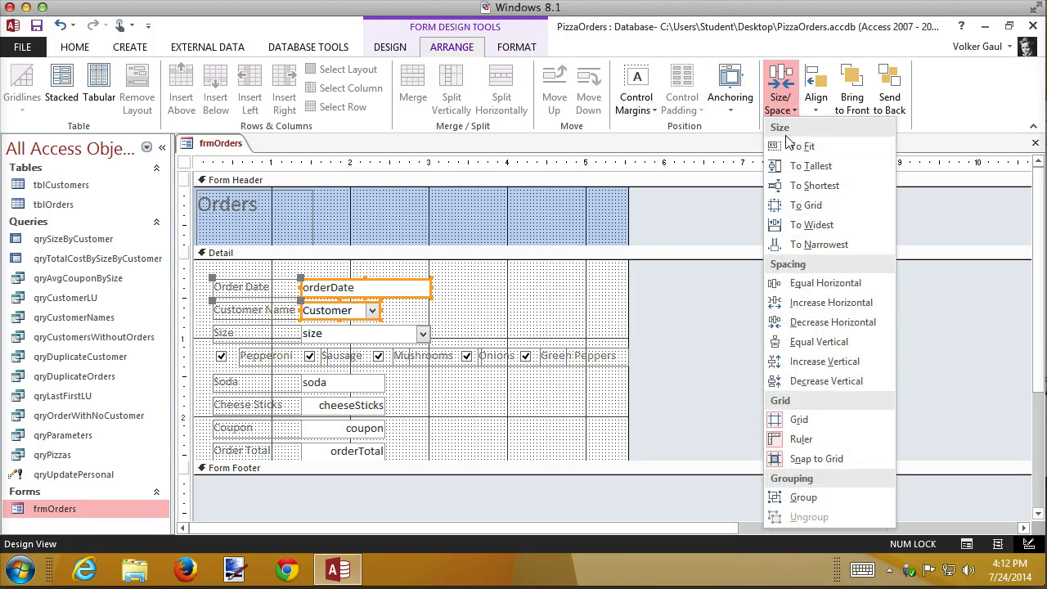
pyautogui.click(800, 226)
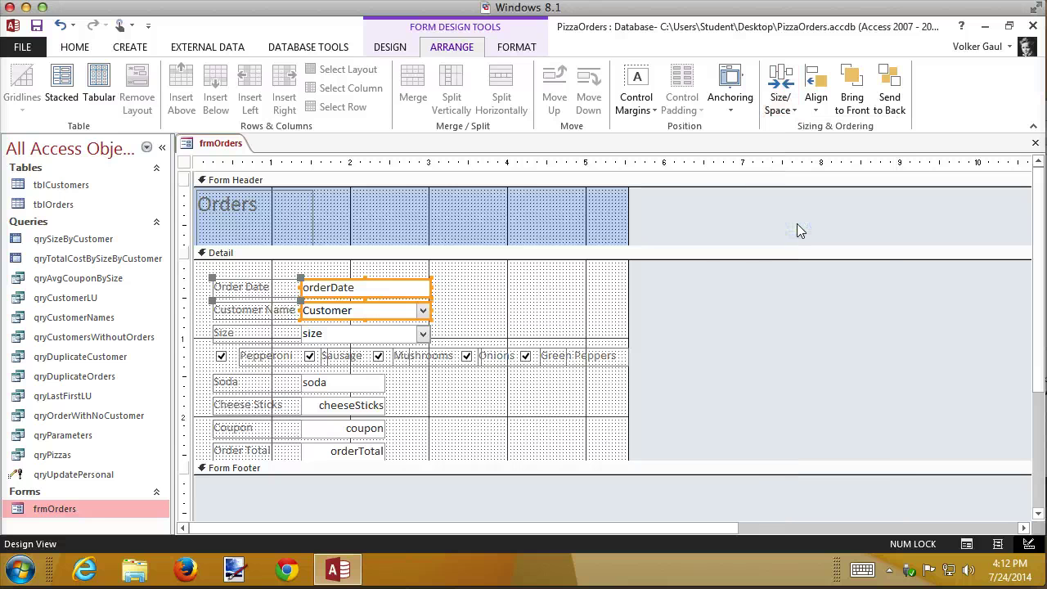
pyautogui.keyDown('shift'); pyautogui.click(390, 336); pyautogui.keyUp('shift')
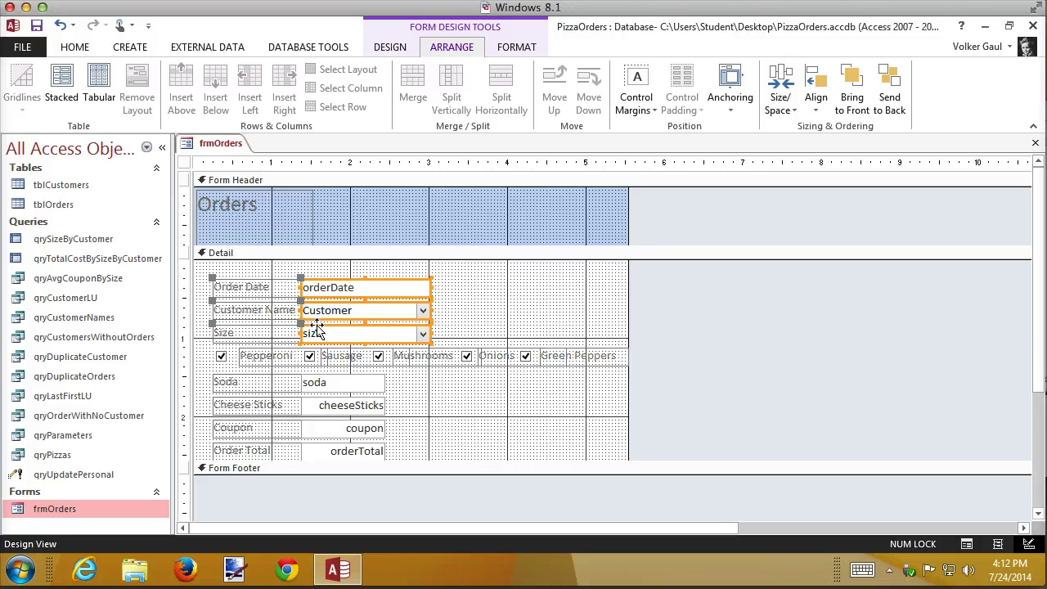
pyautogui.click(535, 317)
pyautogui.click(998, 544)
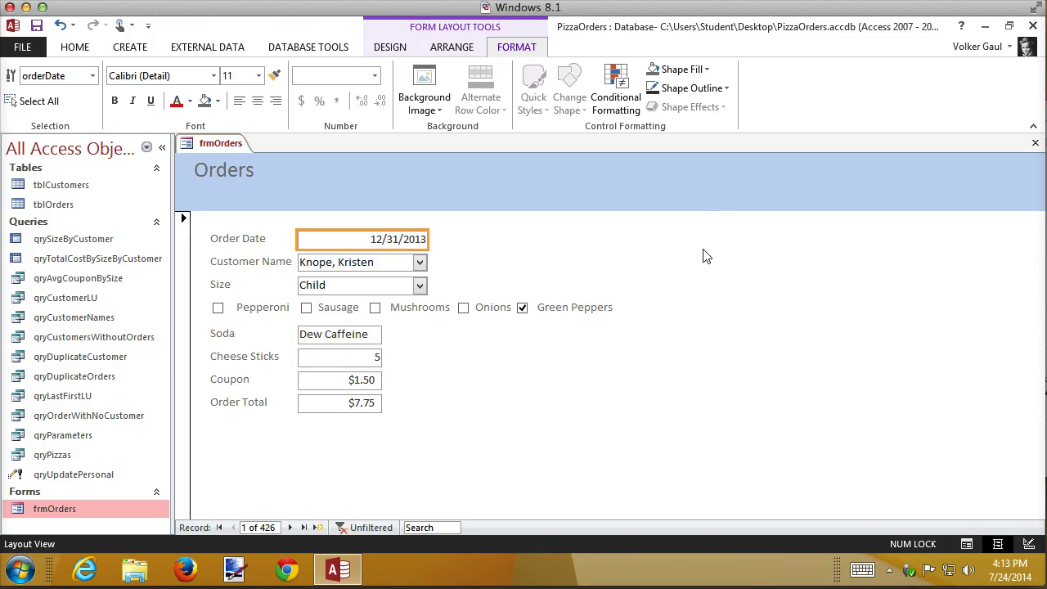
# - Step through the form's controls with Tab in Layout View
pyautogui.press('Tab')
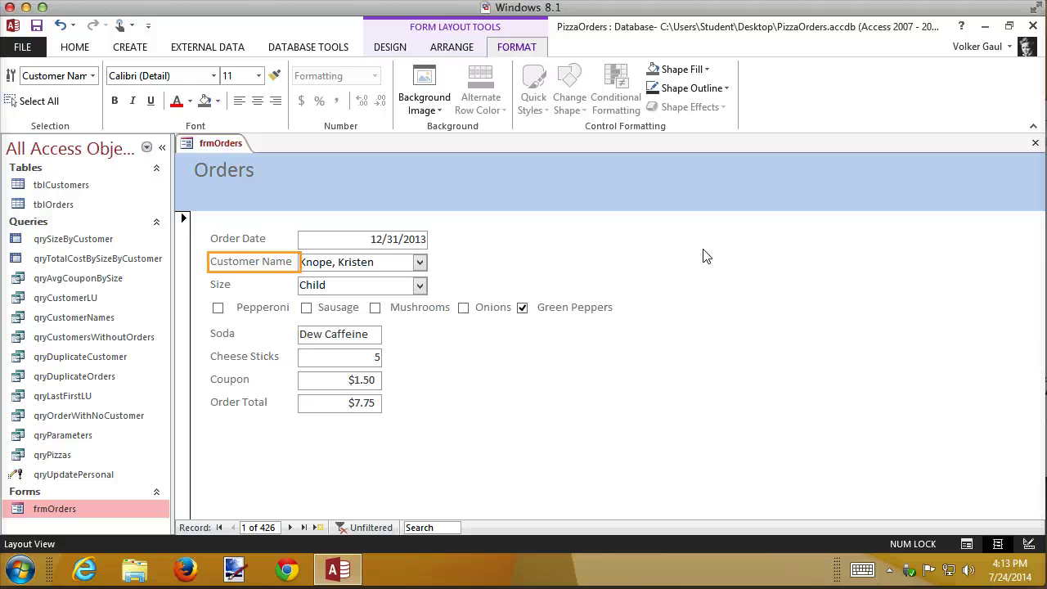
pyautogui.press('Tab')
pyautogui.press('Tab')
pyautogui.press('Tab')
pyautogui.press('Tab')
pyautogui.press('Tab')
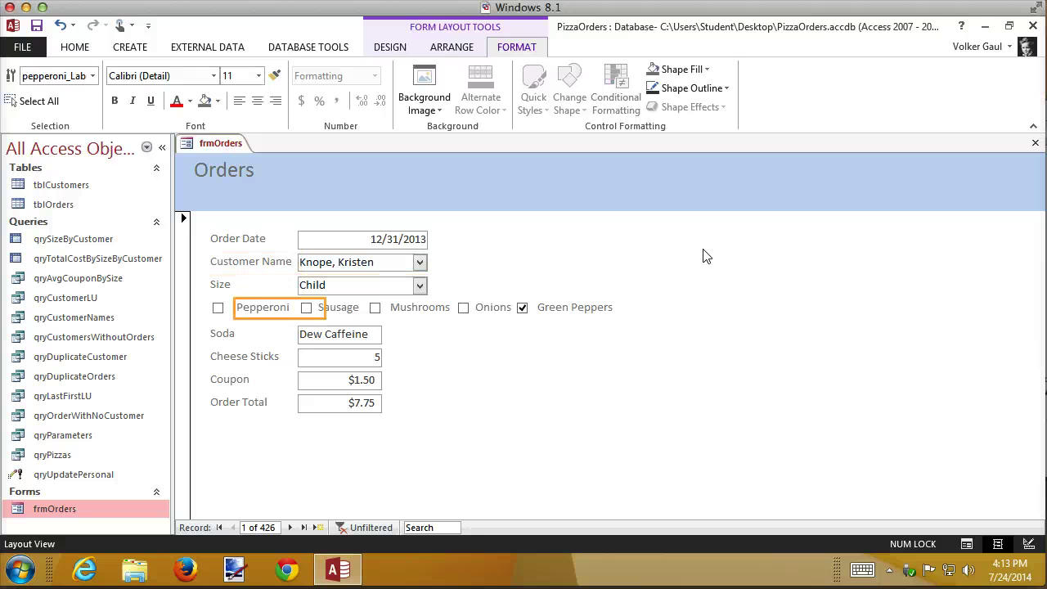
pyautogui.press('Tab')
pyautogui.press('Tab')
pyautogui.press('Tab')
pyautogui.press('Tab')
pyautogui.press('Tab')
pyautogui.press('Tab')
pyautogui.press('Tab')
pyautogui.press('Tab')
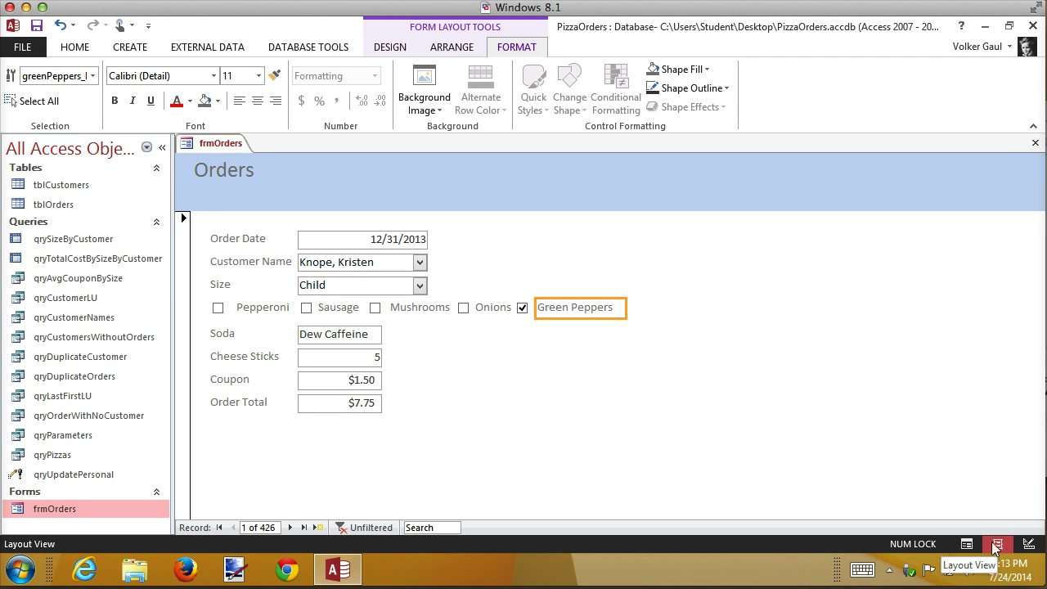
# - Tab through the fields in Form View, finding Customer Name is reached only after Order Total
pyautogui.click(968, 544)
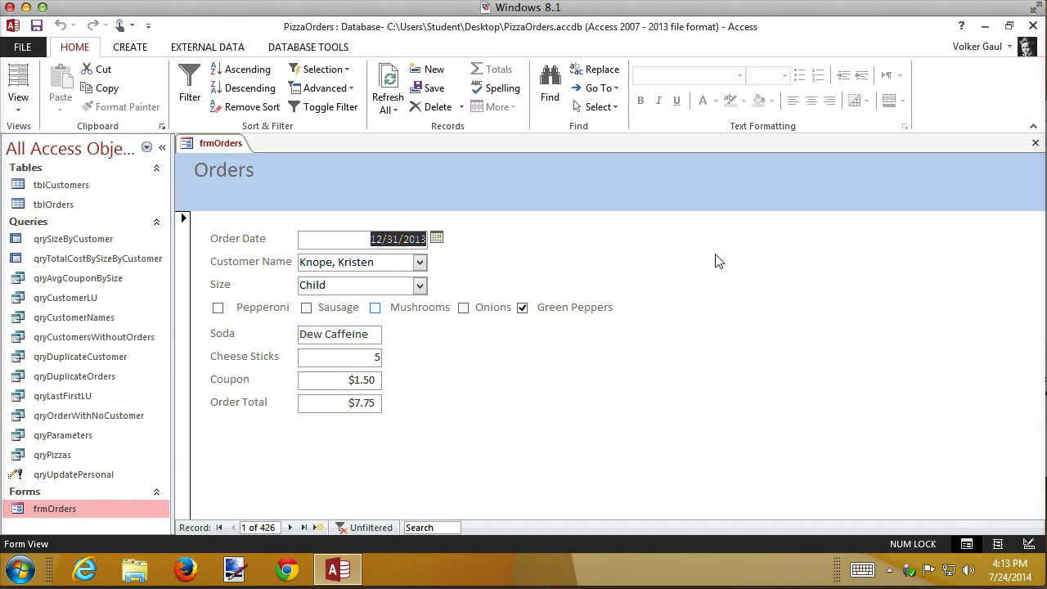
pyautogui.press('Tab')
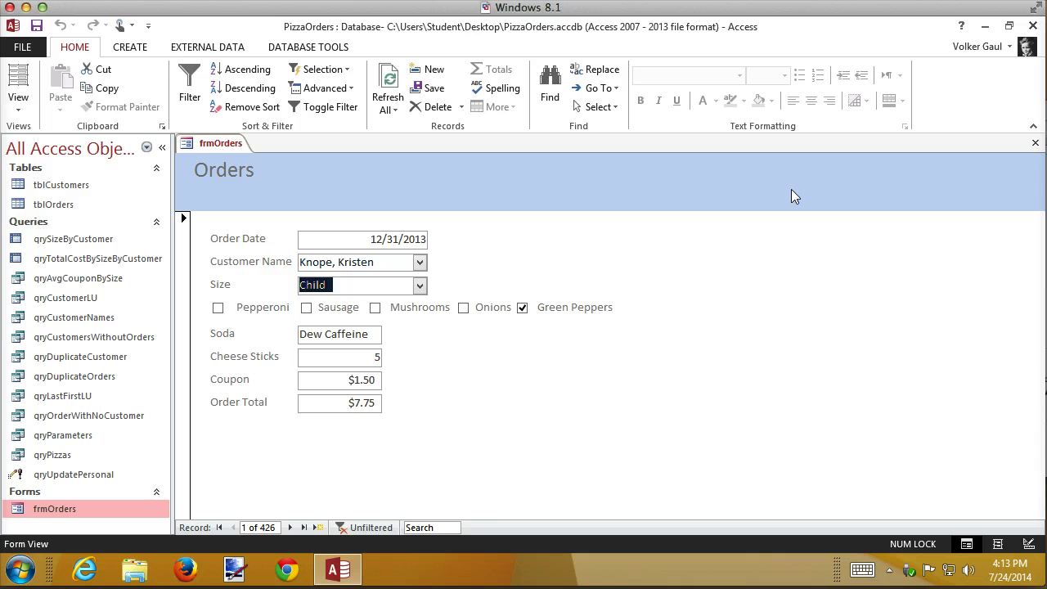
pyautogui.press('Tab')
pyautogui.press('Tab')
pyautogui.press('Tab')
pyautogui.press('Tab')
pyautogui.press('Tab')
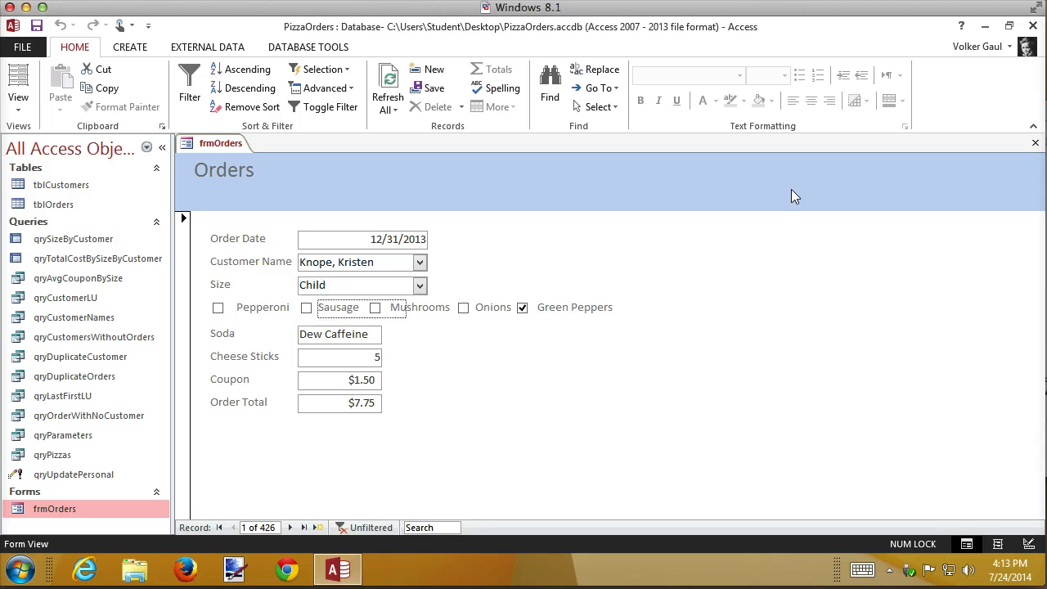
pyautogui.press('Tab')
pyautogui.press('Tab')
pyautogui.press('Tab')
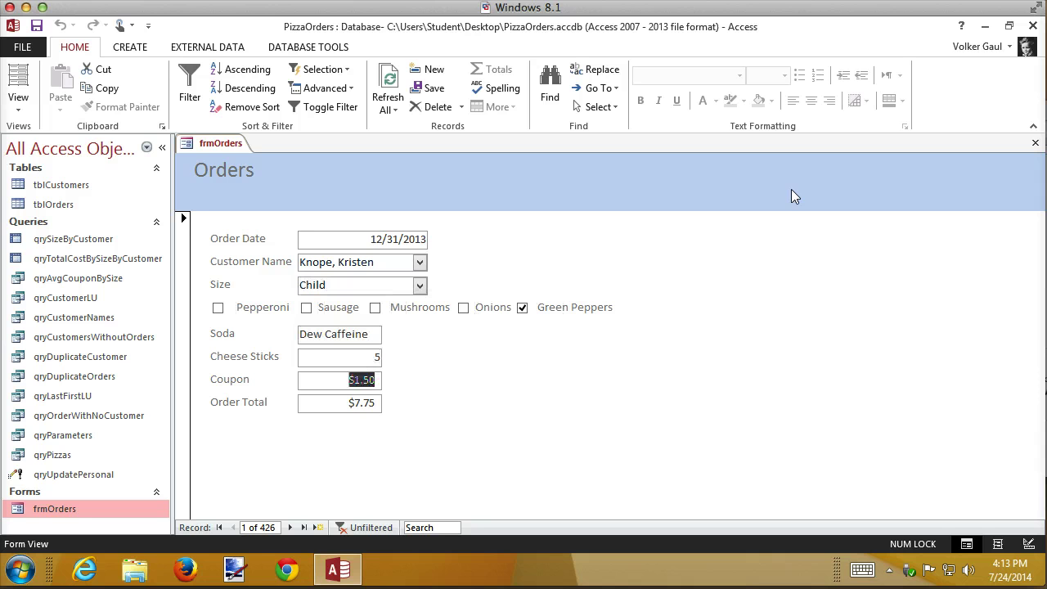
pyautogui.press('Tab')
pyautogui.press('Tab')
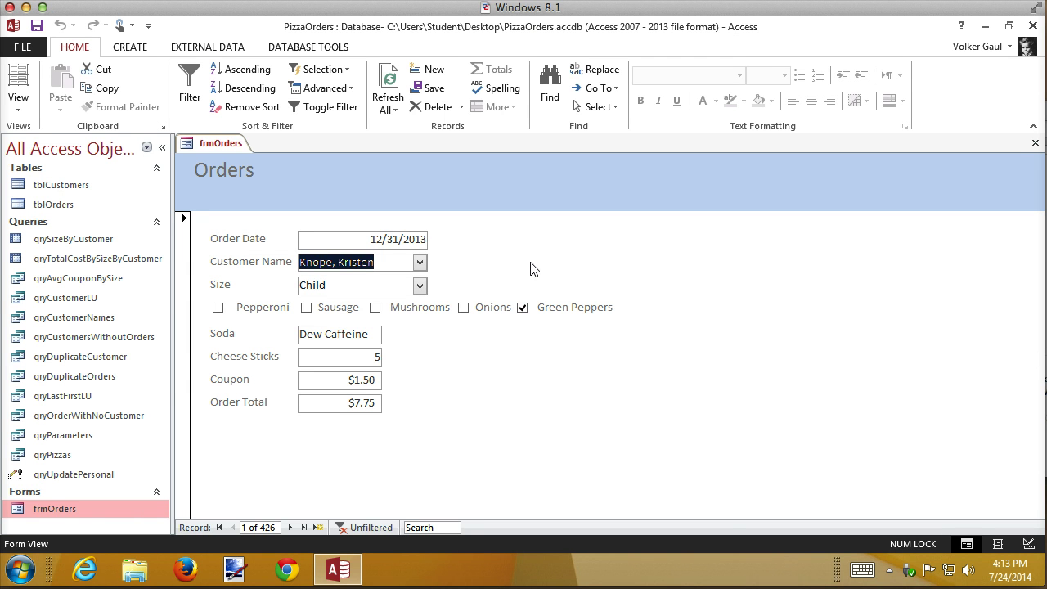
# - Go back to Design View and check the tab order, which lists Combo31 last after orderTotal
pyautogui.click(1028, 544)
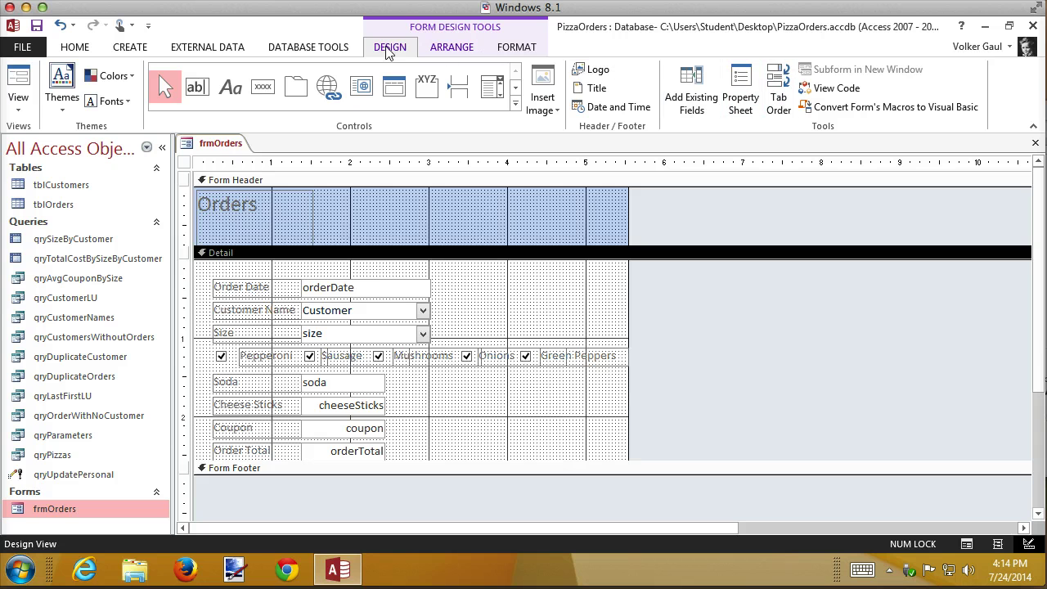
pyautogui.click(779, 90)
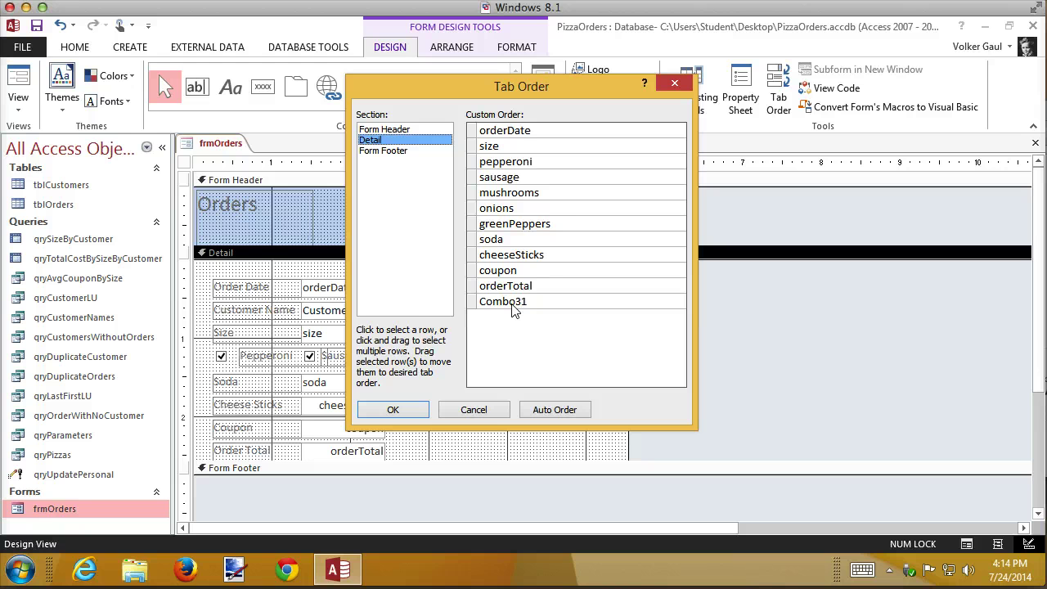
pyautogui.click(475, 411)
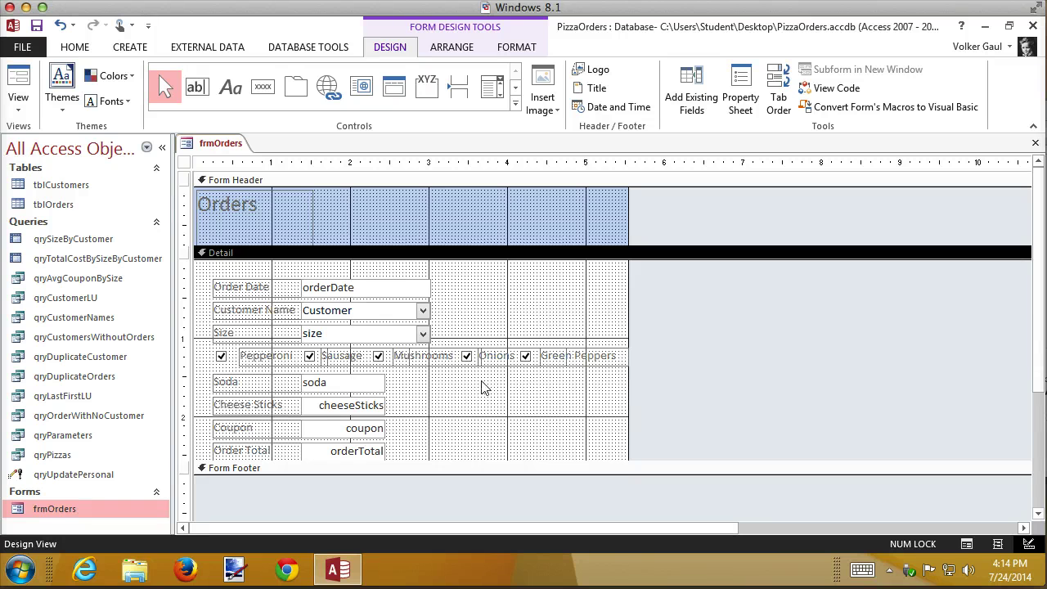
# - Change the combo box's Name property from Combo31 to Customer in the Property Sheet
pyautogui.click(382, 310)
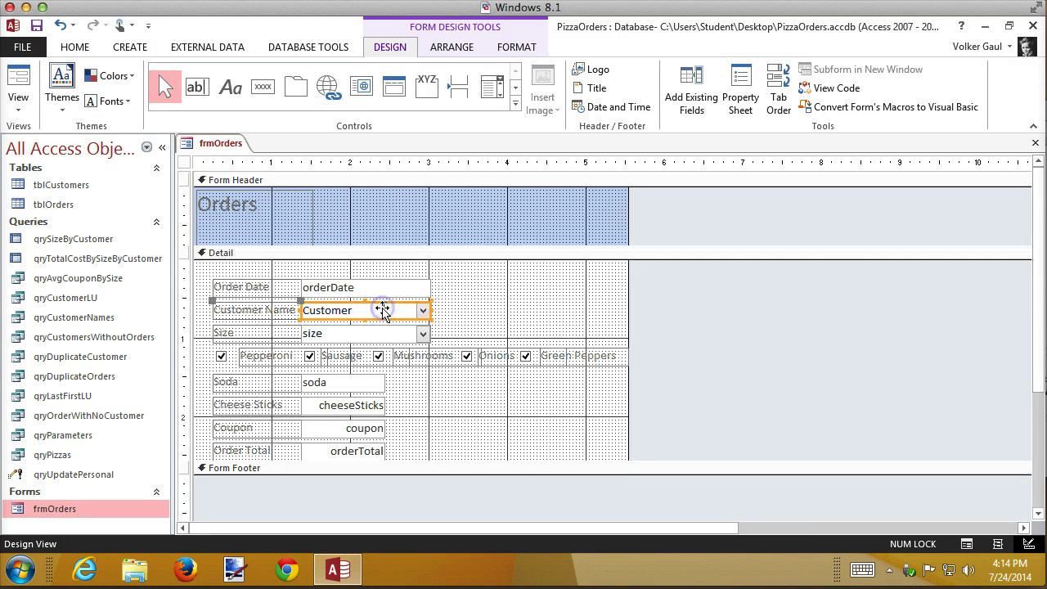
pyautogui.click(741, 86)
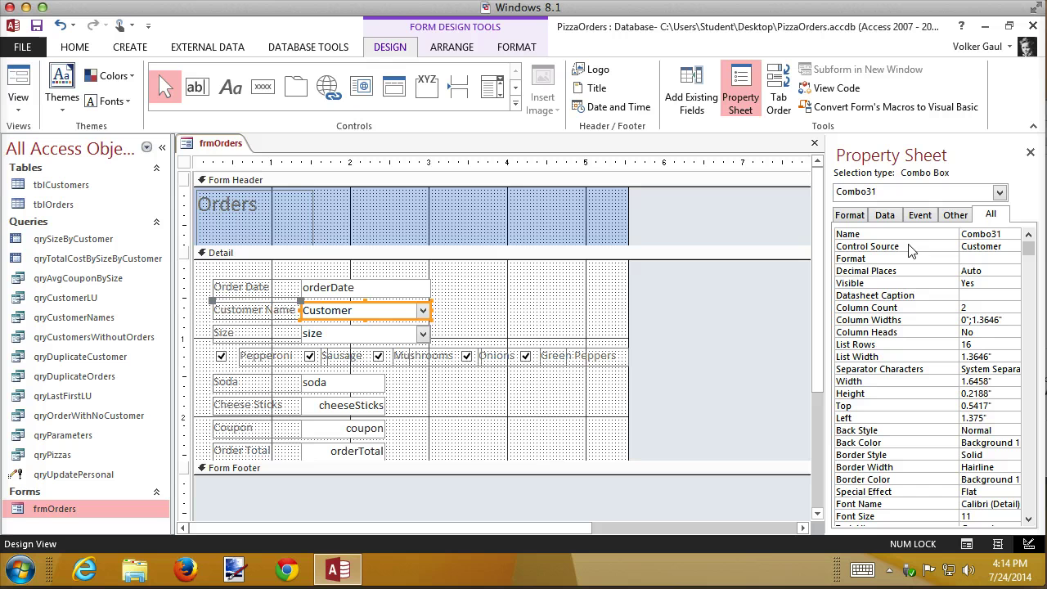
pyautogui.doubleClick(993, 234)
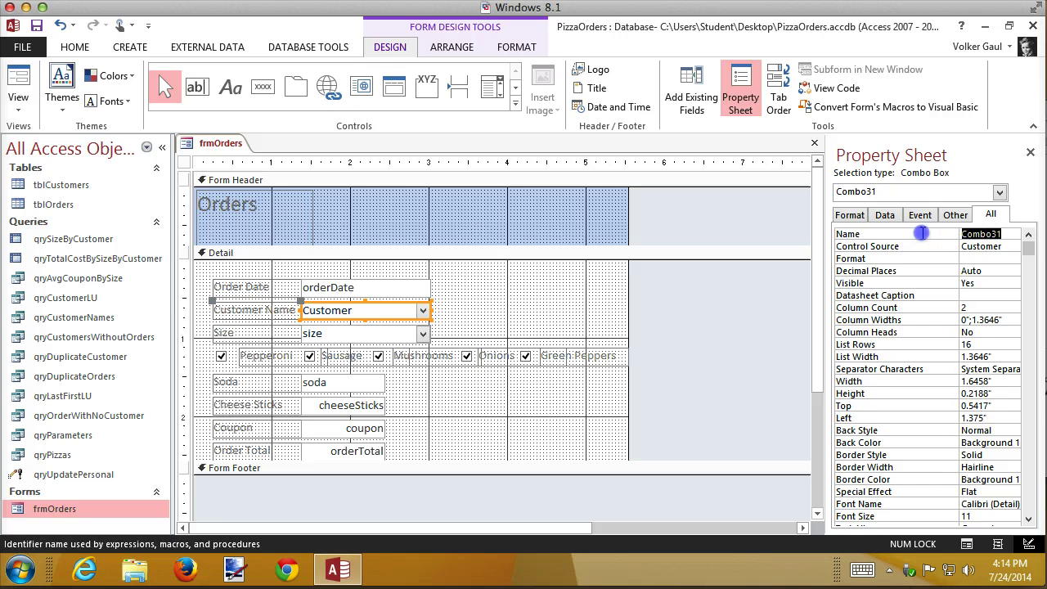
pyautogui.write('Cu')
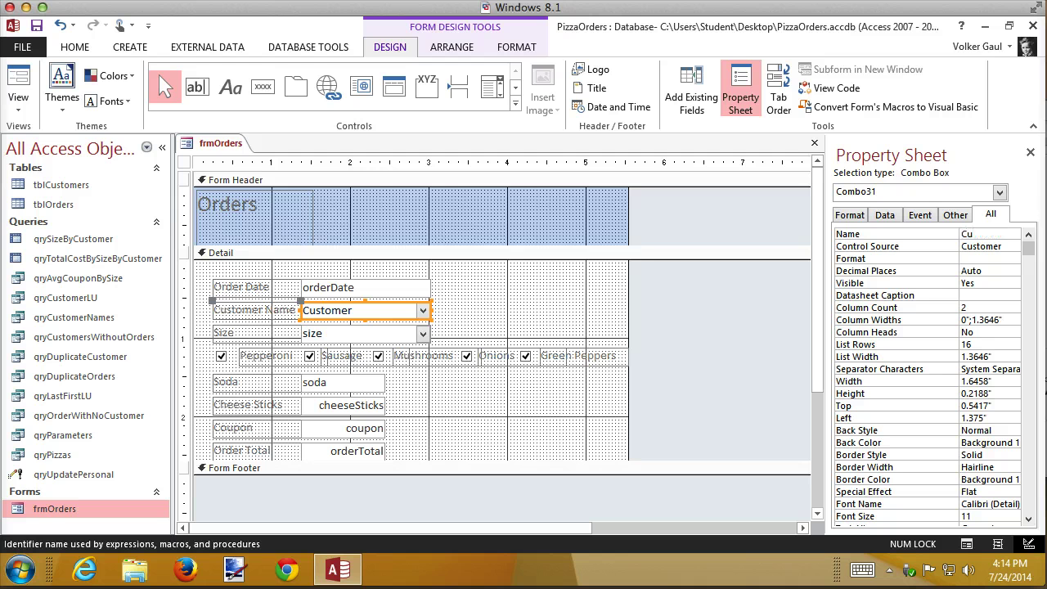
pyautogui.write('stomer')
pyautogui.press('BackSpace')
pyautogui.press('BackSpace')
pyautogui.press('BackSpace')
pyautogui.press('BackSpace')
pyautogui.press('BackSpace')
pyautogui.press('BackSpace')
pyautogui.write('stomer')
pyautogui.press('Return')
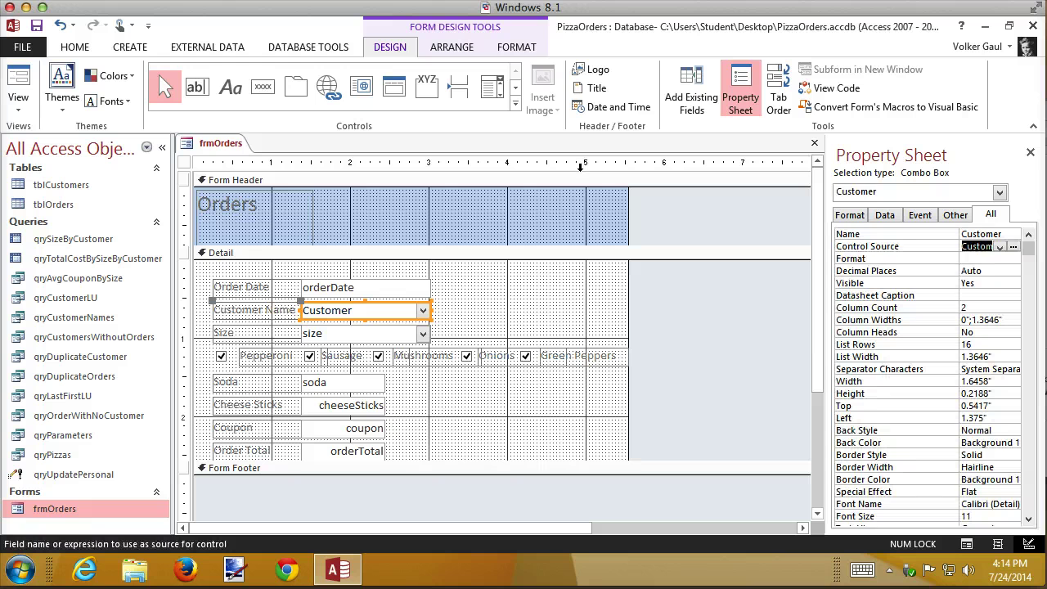
# - In the Tab Order dialog, move Customer up to sit right after orderDate and confirm
pyautogui.click(783, 98)
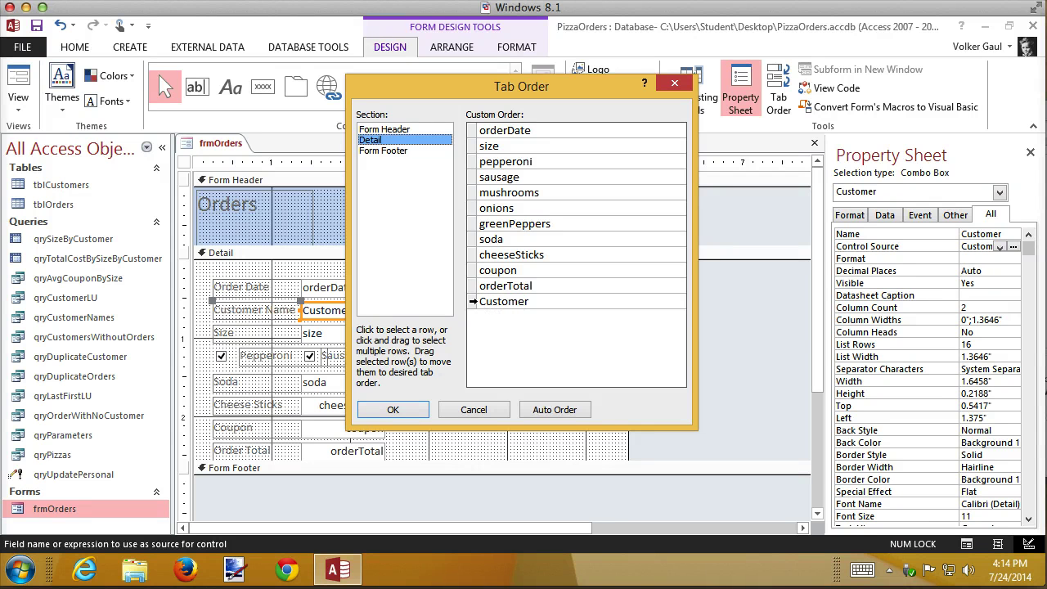
pyautogui.click(474, 301)
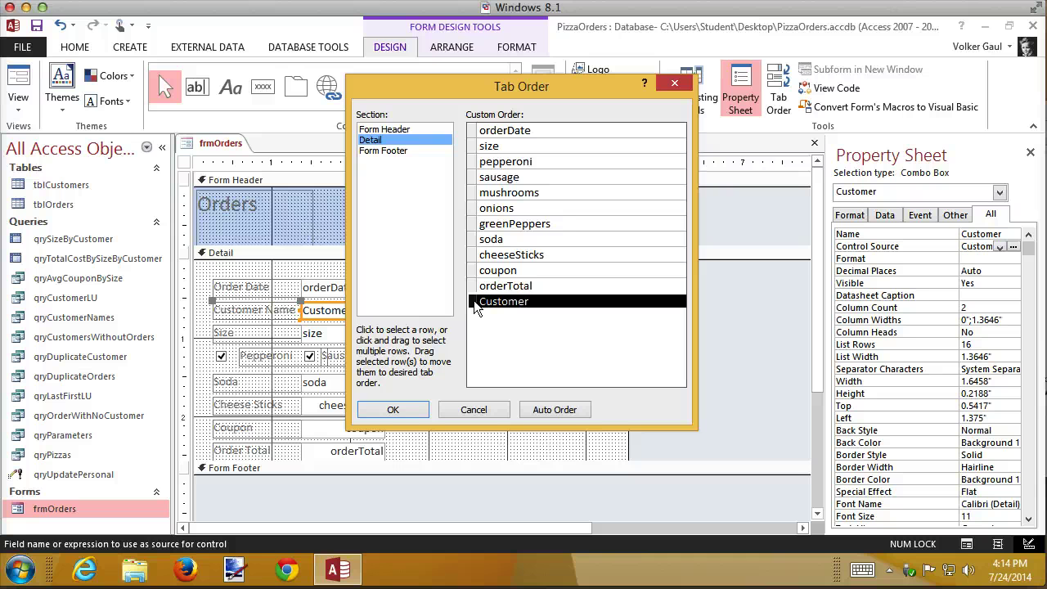
pyautogui.moveTo(474, 300); pyautogui.dragTo(481, 150)
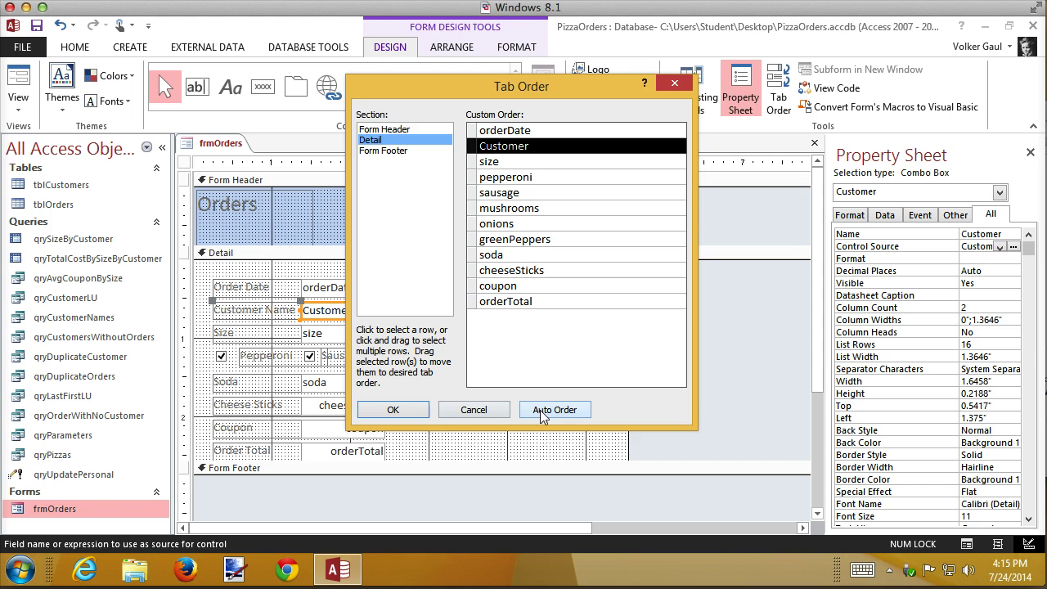
pyautogui.click(398, 413)
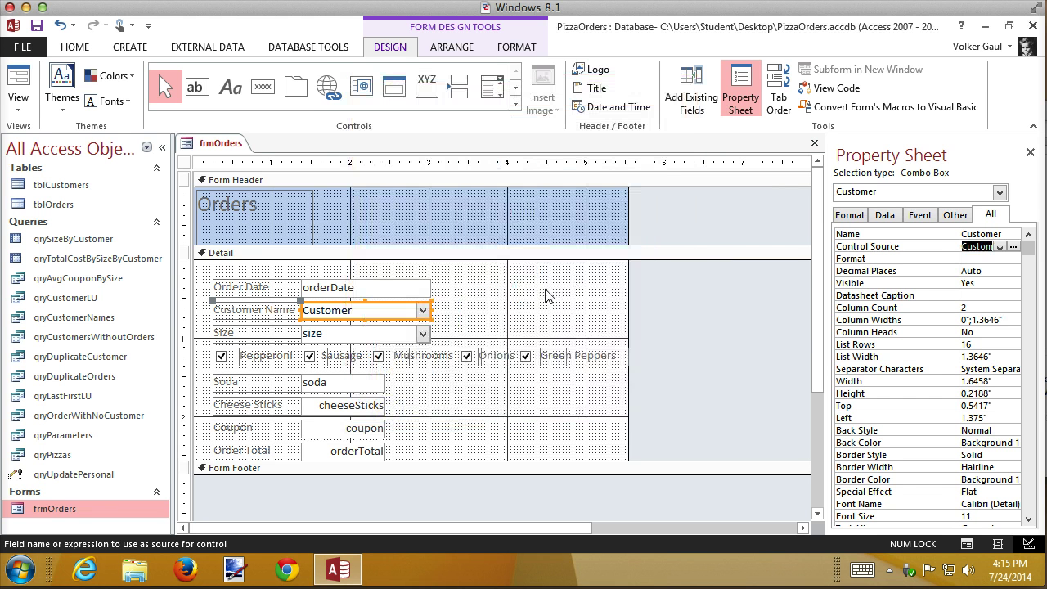
# - In Form View, tab from Order Date through Customer Name to Order Total, leaving Size as Child
pyautogui.click(967, 544)
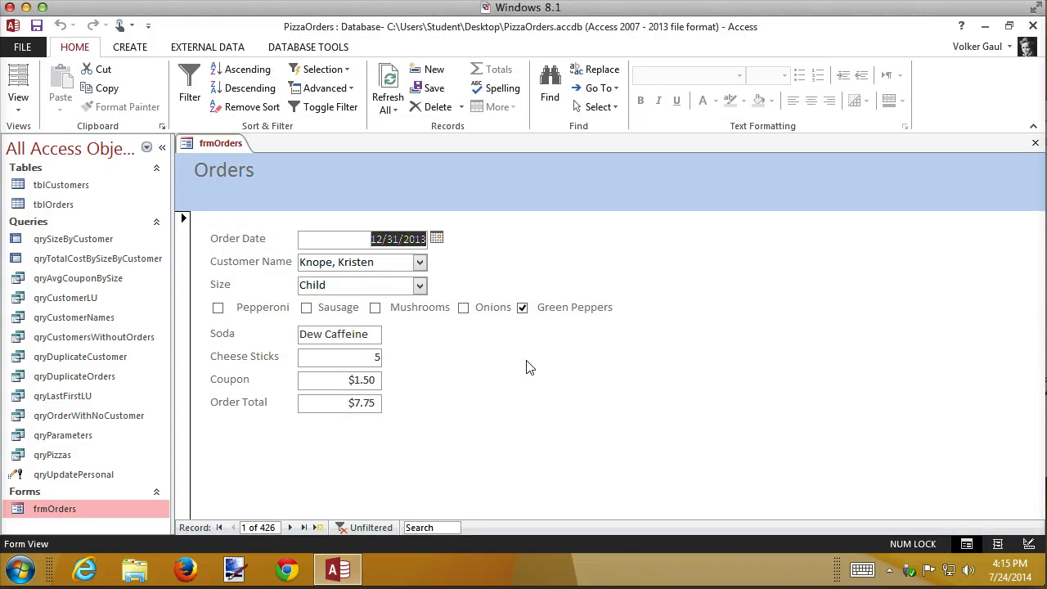
pyautogui.press('Tab')
pyautogui.press('Tab')
pyautogui.press('Tab')
pyautogui.press('Tab')
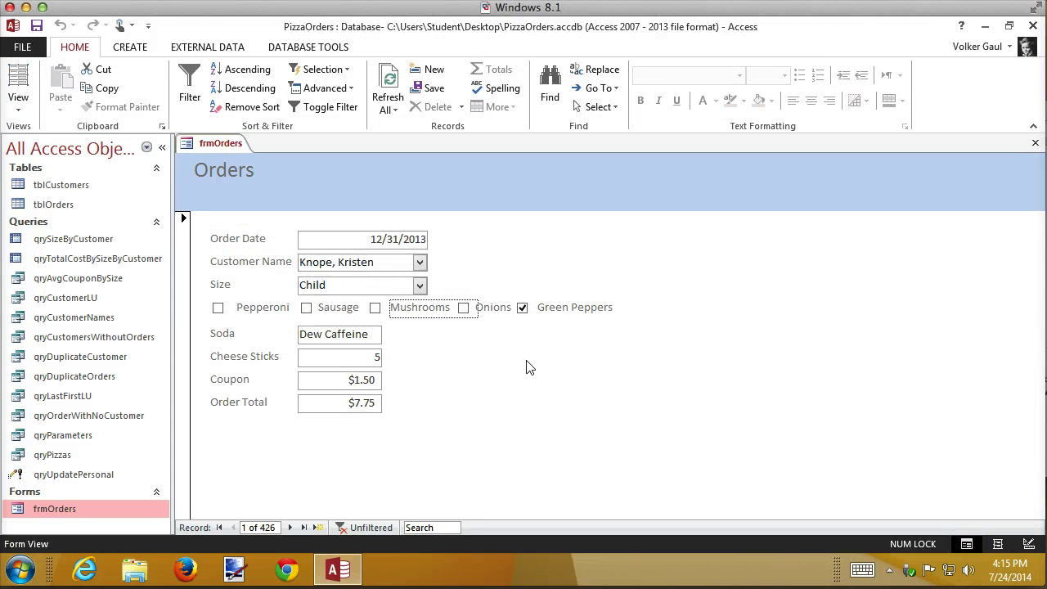
pyautogui.press('Tab')
pyautogui.press('Tab')
pyautogui.press('Tab')
pyautogui.press('Tab')
pyautogui.press('Tab')
pyautogui.press('Tab')
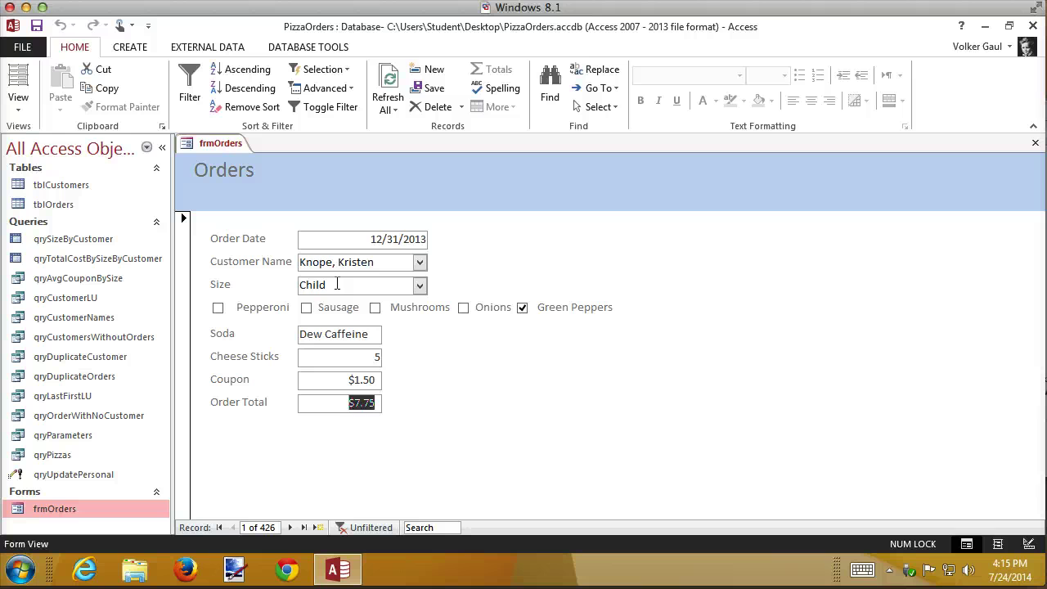
pyautogui.click(419, 285)
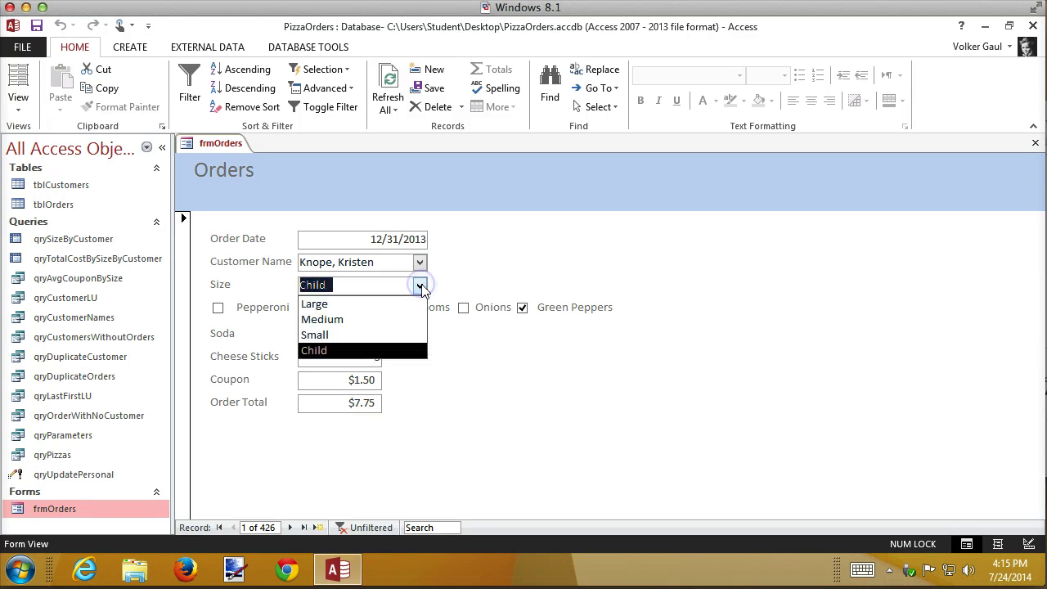
pyautogui.click(420, 287)
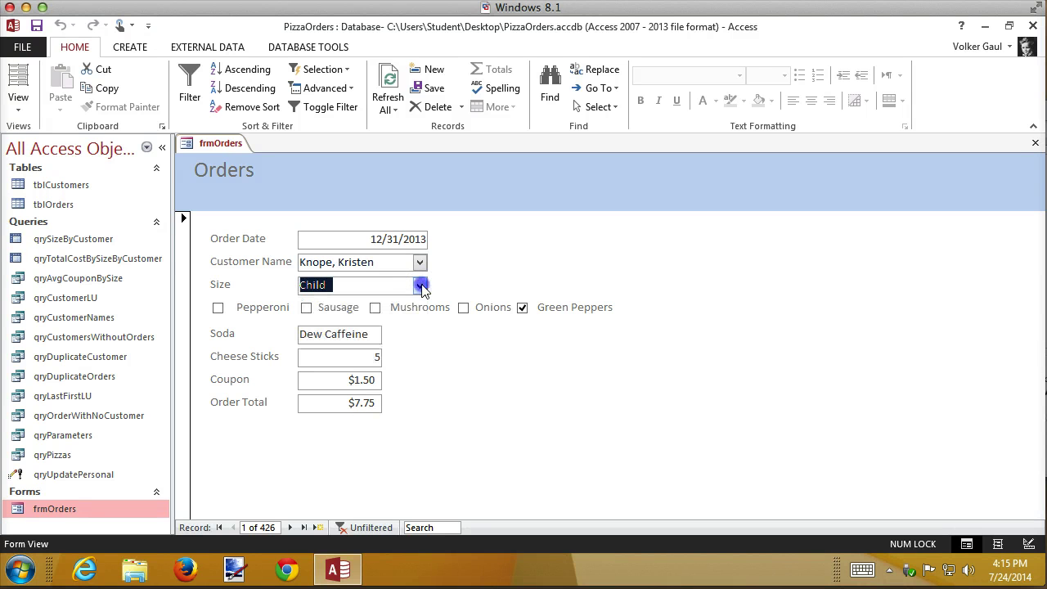